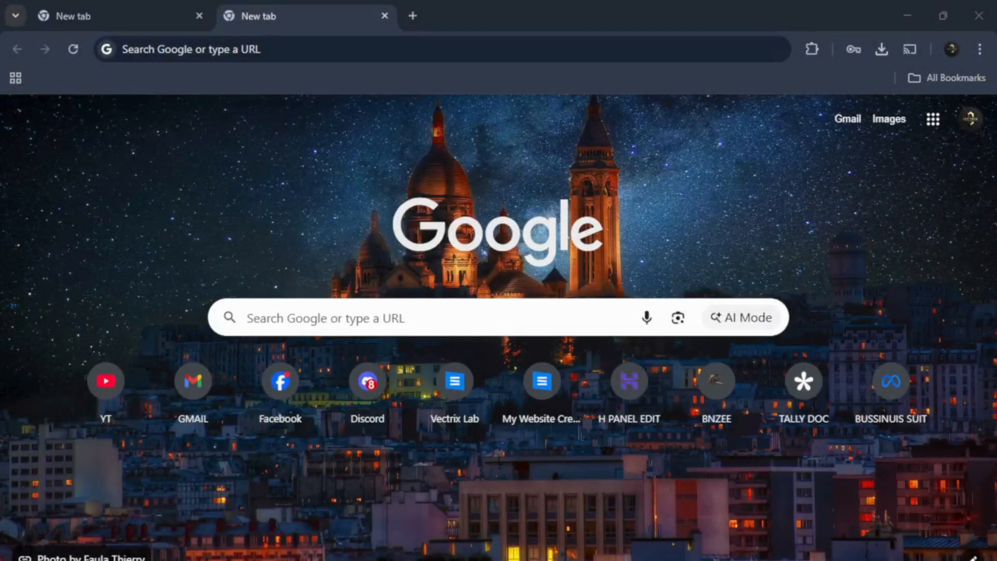
Step: Close the extra browser tab and search Google for "getintopc adobe illustrator"
{"action": "left_click", "coordinate": [198, 16]}
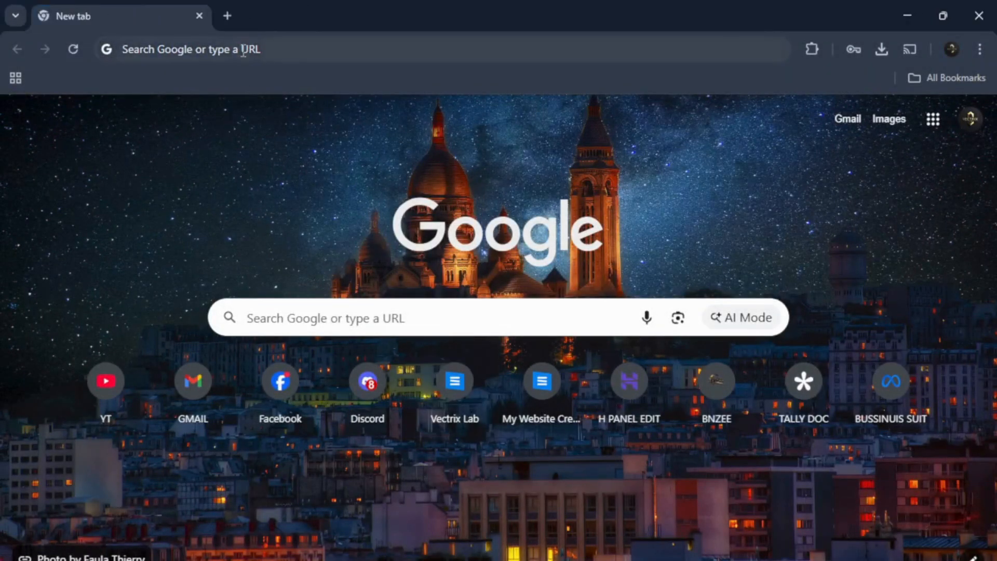
{"action": "left_click", "coordinate": [255, 55]}
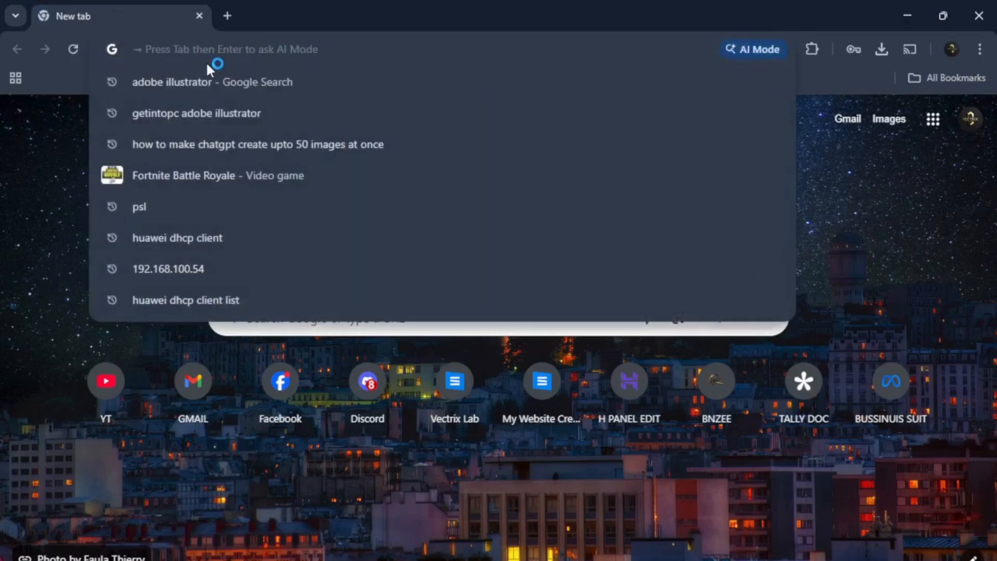
{"action": "left_click", "coordinate": [232, 82]}
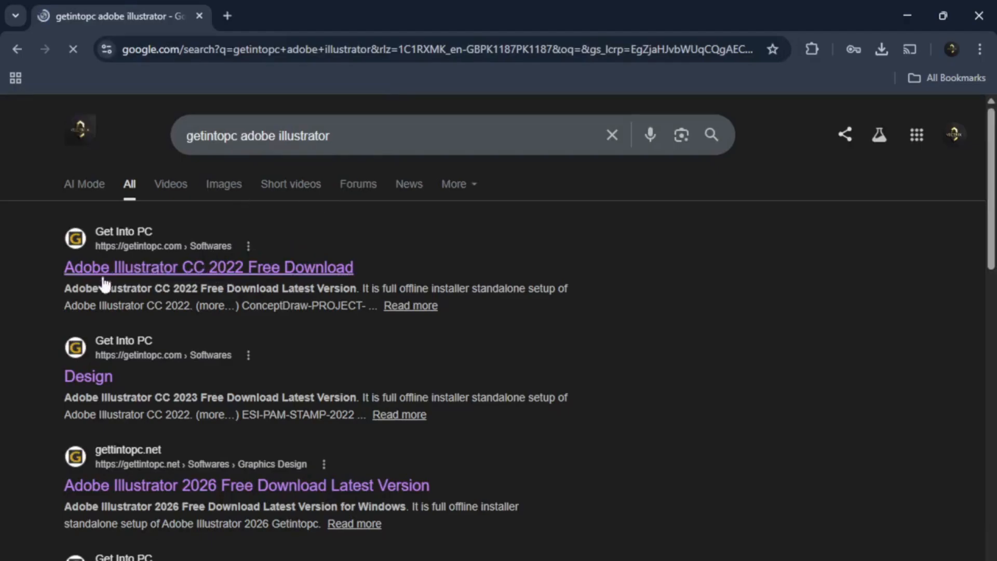
{"action": "left_click_drag", "start_coordinate": [44, 285], "coordinate": [315, 289]}
Step: Refine the Google search to "getintopc adobe illustrator 2021"
{"action": "scroll", "coordinate": [327, 208], "scroll_direction": "down", "scroll_amount": 2}
{"action": "left_click", "coordinate": [336, 123]}
{"action": "type", "text": "202"}
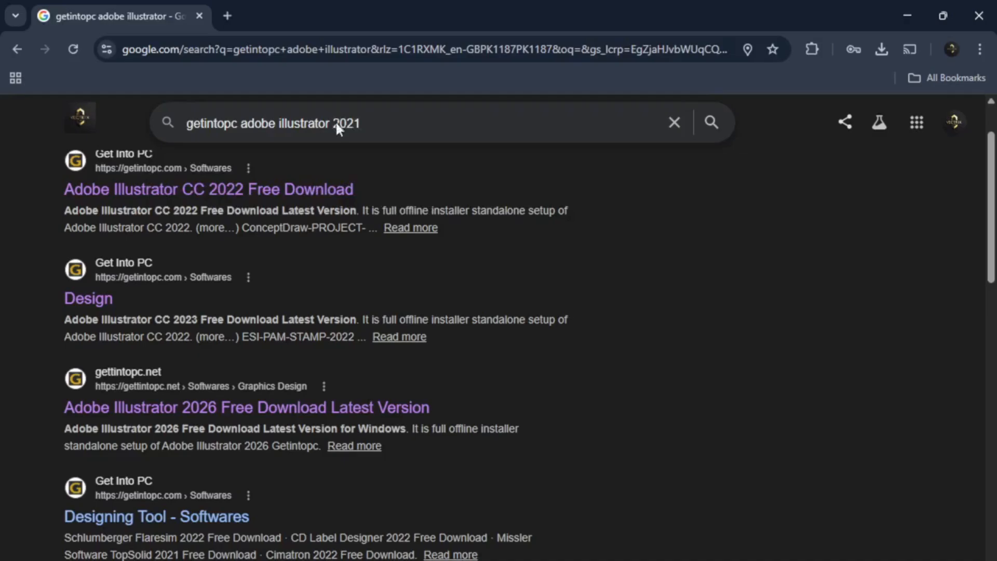
{"action": "type", "text": "1"}
{"action": "key", "text": "Return"}
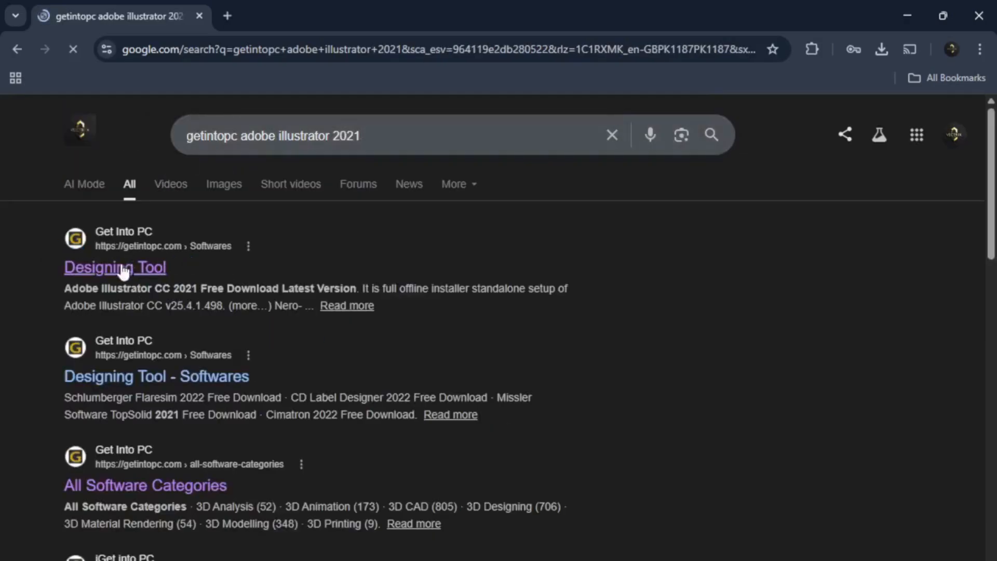
Step: Open the Designing Tool search result and, from its list, the Adobe Illustrator CC 2021 Free Download page in a new tab
{"action": "left_click_drag", "start_coordinate": [149, 294], "coordinate": [233, 293]}
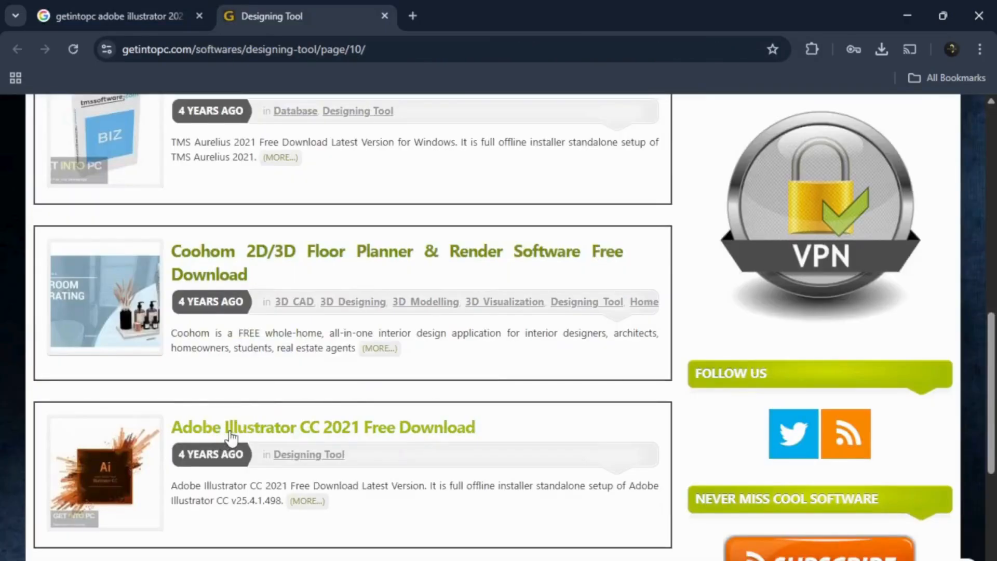
{"action": "middle_click", "coordinate": [231, 438]}
{"action": "left_click", "coordinate": [435, 15]}
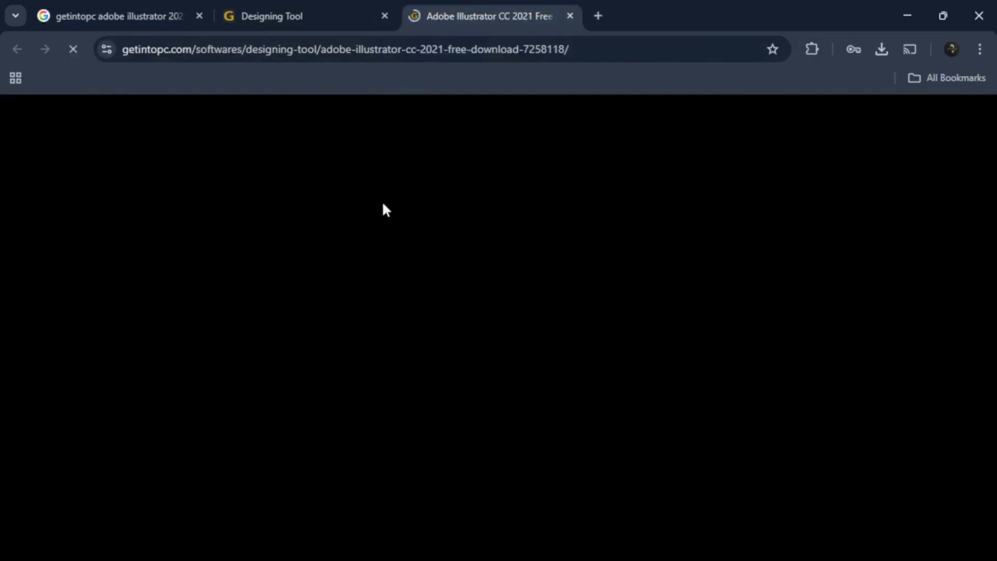
{"action": "scroll", "coordinate": [165, 130], "scroll_direction": "down", "scroll_amount": 20}
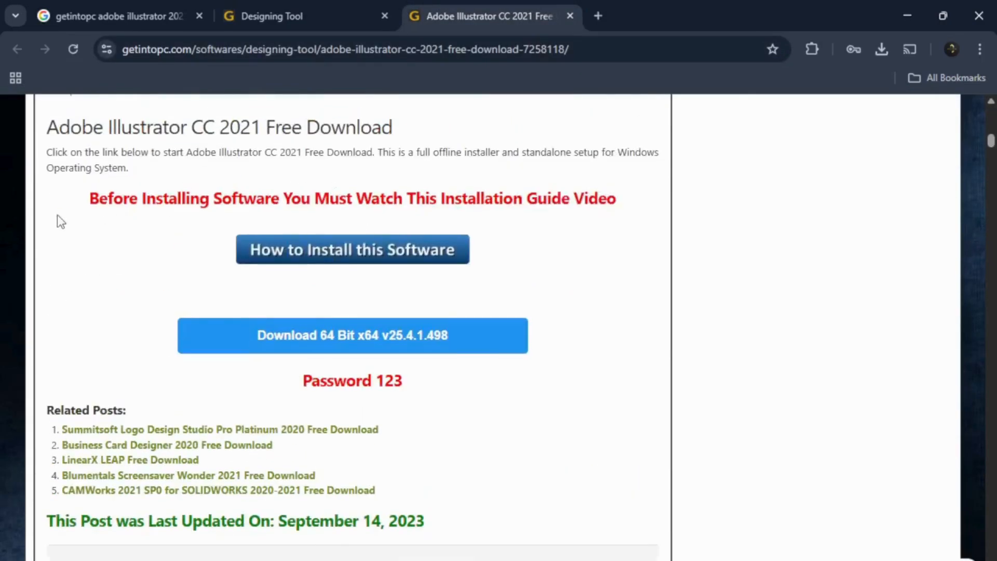
Step: Highlight the installation guide notice on the Illustrator CC 2021 page, open the link below it in a new tab, and close that tab
{"action": "left_click_drag", "start_coordinate": [57, 214], "coordinate": [622, 207]}
{"action": "left_click", "coordinate": [307, 324]}
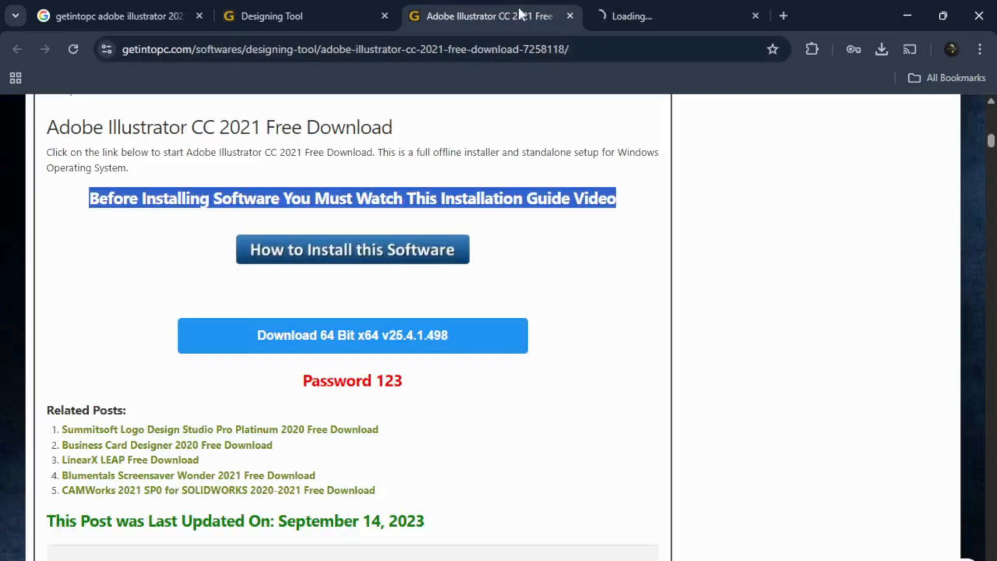
{"action": "left_click", "coordinate": [755, 16]}
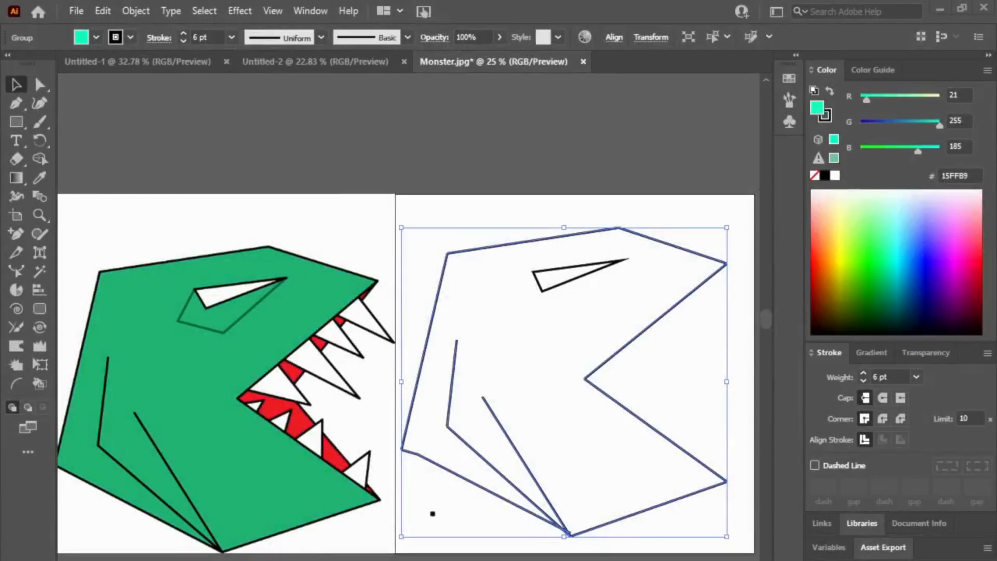
Step: Switch to Adobe Illustrator, deselect the outline group and delete the stray black square below the blank monster outline
{"action": "left_click", "coordinate": [569, 210]}
{"action": "left_click", "coordinate": [431, 516]}
{"action": "key", "text": "Delete"}
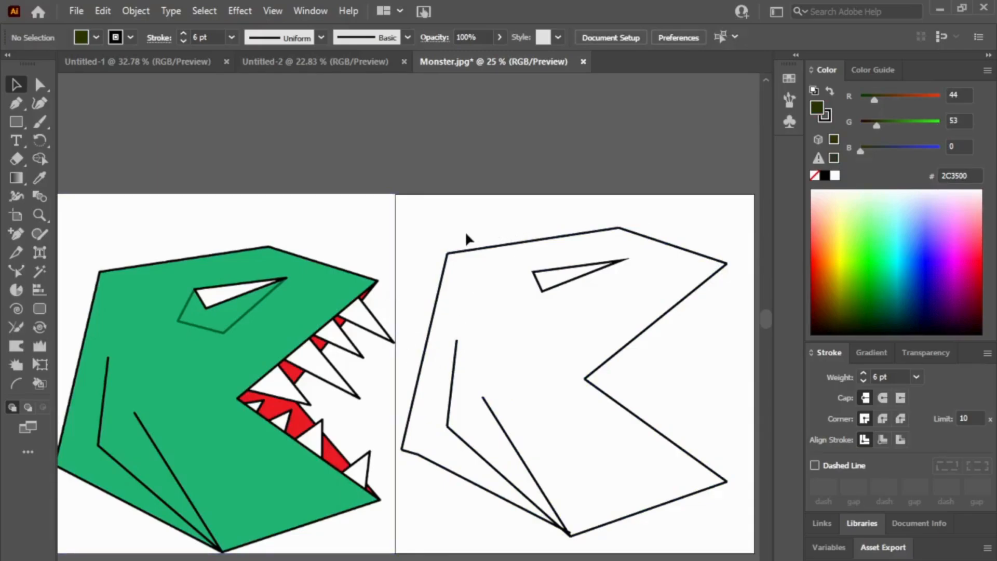
Step: Sample the finished monster's green fill (22B573) with the Eyedropper for use with the Live Paint Bucket on the blank outline
{"action": "left_click", "coordinate": [39, 387]}
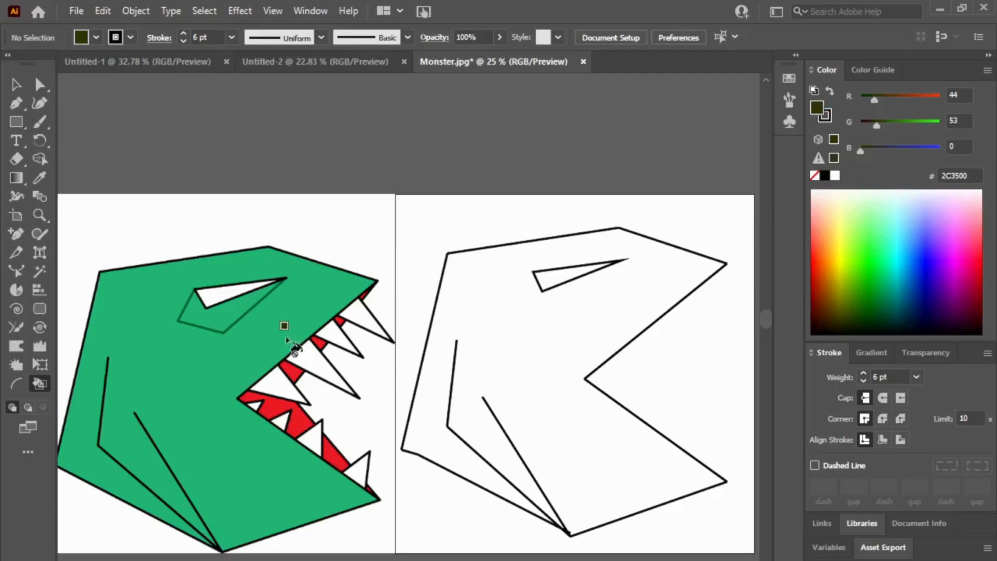
{"action": "left_click", "coordinate": [40, 179]}
{"action": "left_click", "coordinate": [244, 345]}
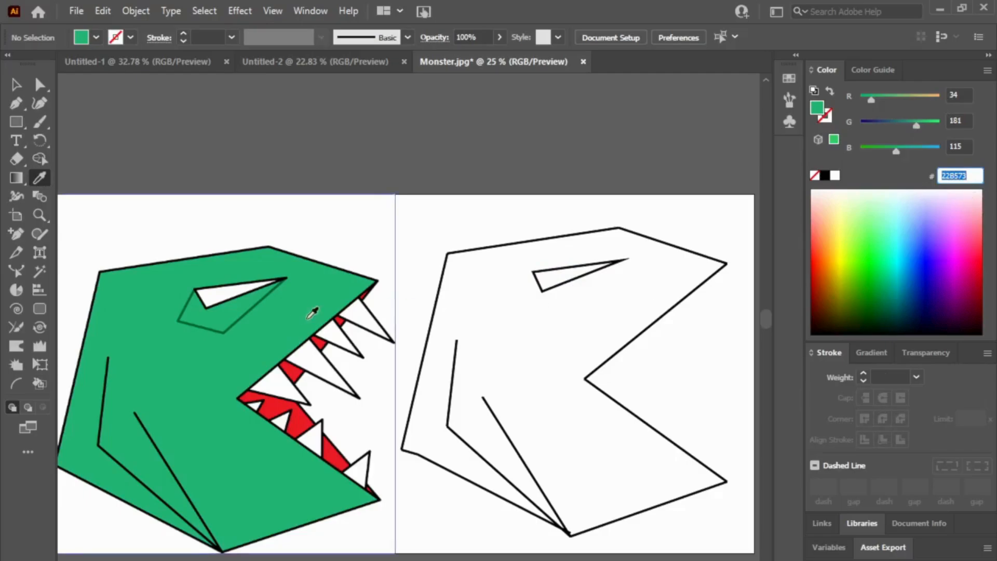
{"action": "left_click", "coordinate": [46, 381]}
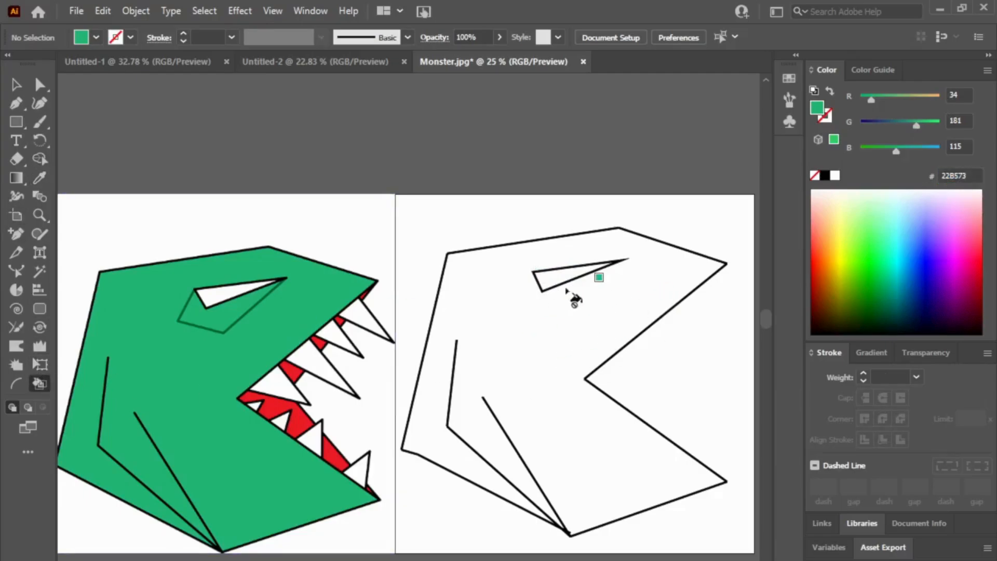
{"action": "left_click", "coordinate": [16, 85]}
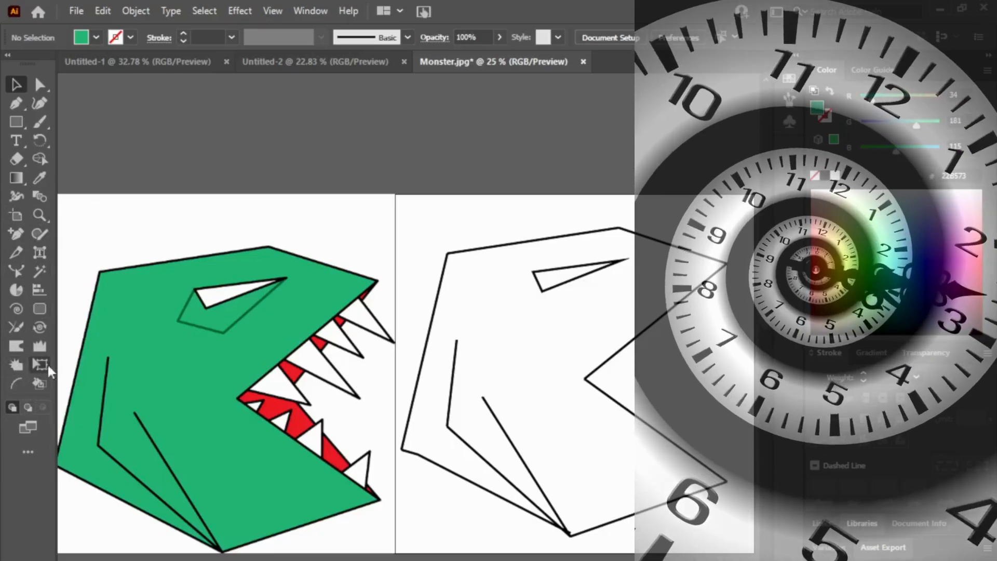
{"action": "left_click", "coordinate": [17, 346]}
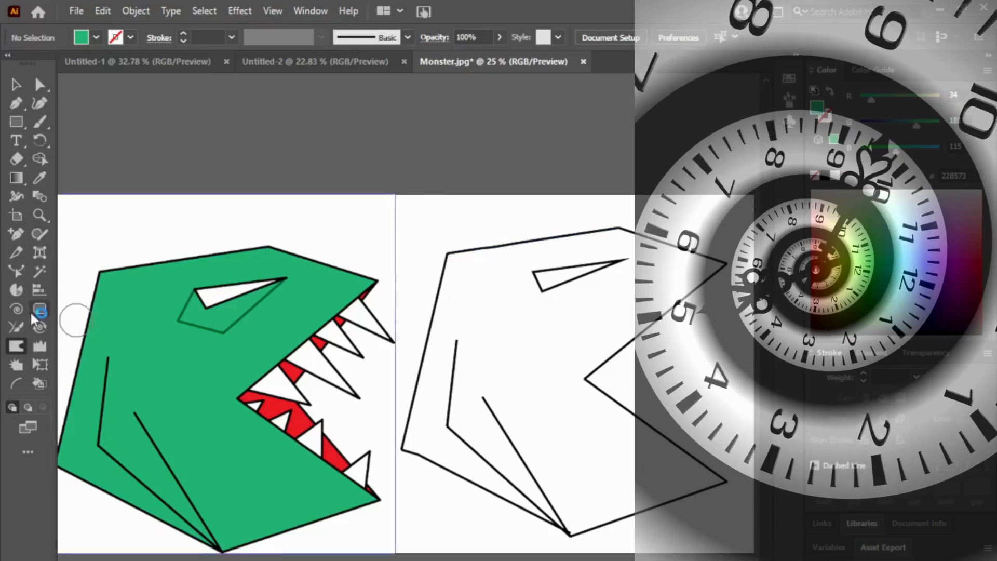
{"action": "left_click", "coordinate": [39, 346]}
{"action": "left_click_drag", "start_coordinate": [539, 271], "coordinate": [520, 279]}
{"action": "key", "text": "ctrl+z"}
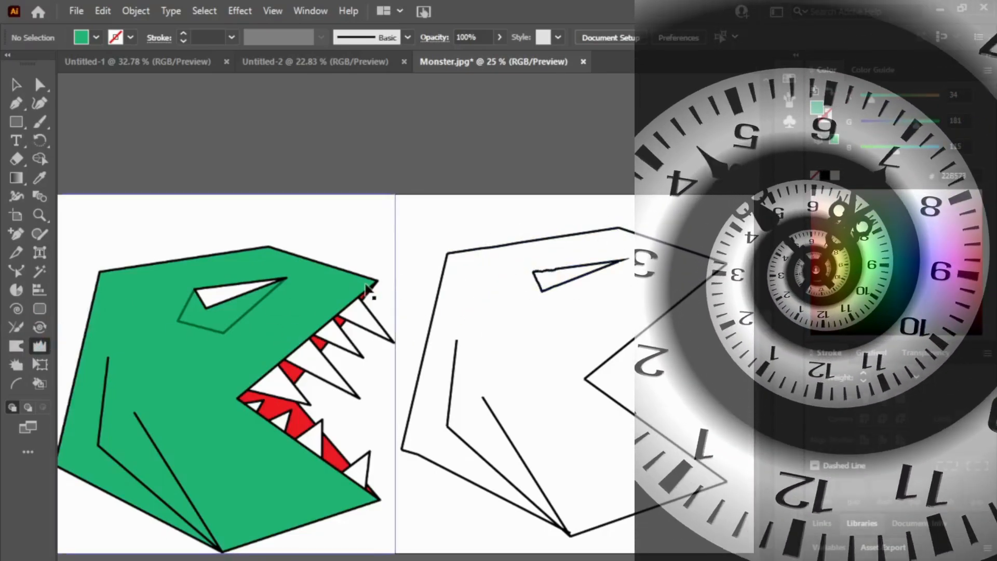
{"action": "left_click", "coordinate": [16, 365]}
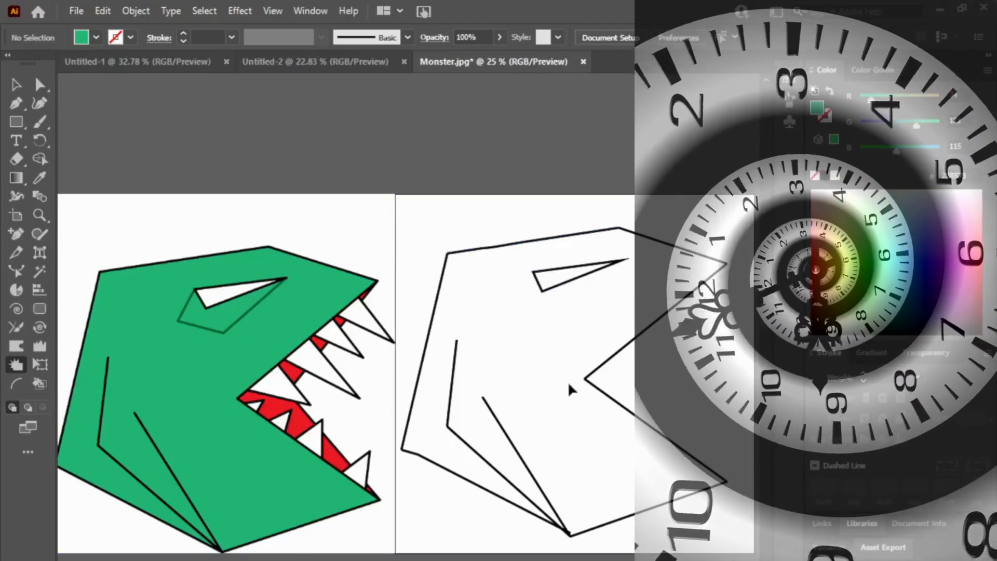
{"action": "left_click", "coordinate": [17, 86]}
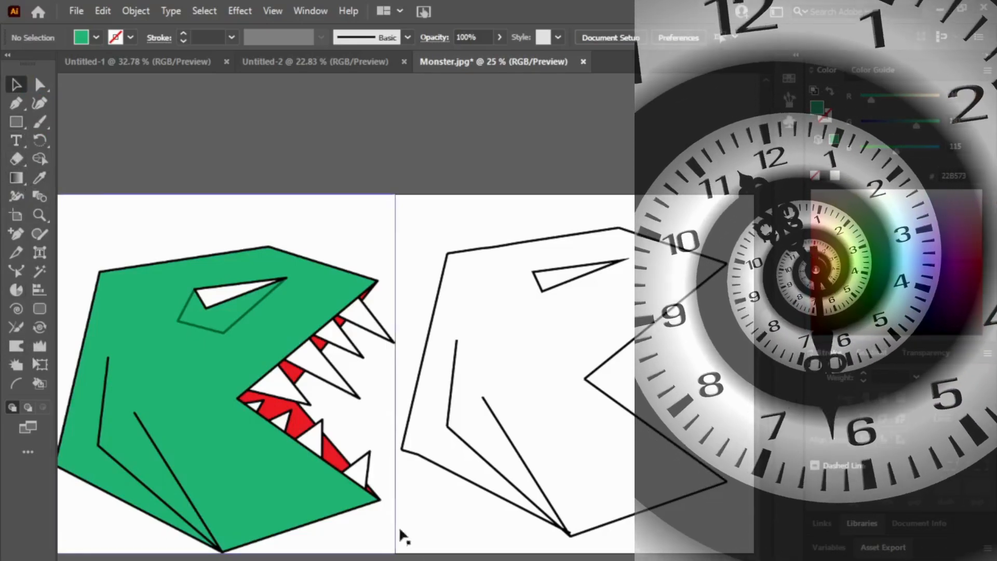
Step: Try grouping the blank head's outlines with its eye, and ungroup them again
{"action": "left_click", "coordinate": [497, 489]}
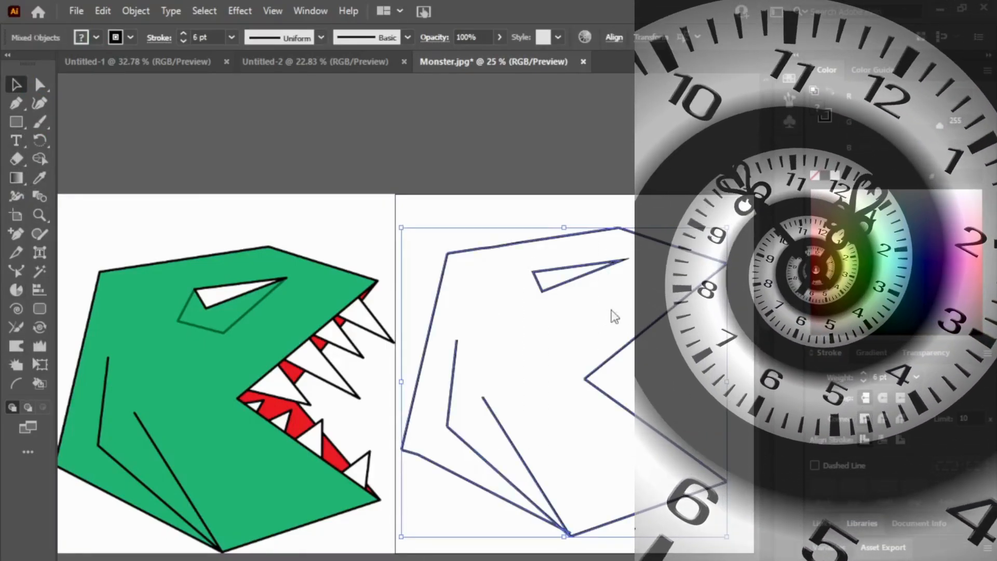
{"action": "key", "text": "ctrl+g"}
{"action": "left_click", "coordinate": [616, 280]}
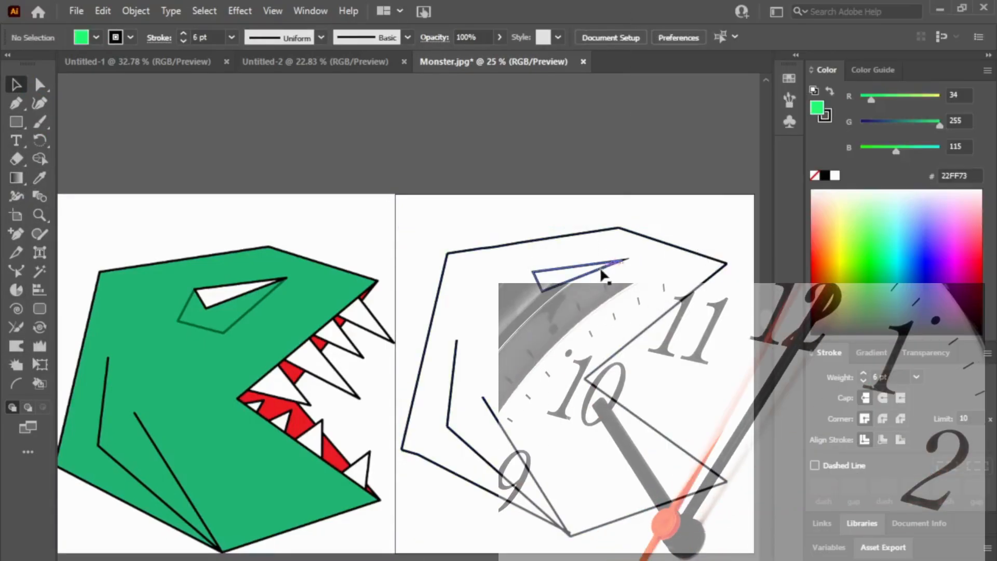
{"action": "left_click", "coordinate": [597, 265]}
{"action": "key", "text": "ctrl+shift+g"}
{"action": "left_click", "coordinate": [662, 399]}
{"action": "left_click", "coordinate": [581, 277]}
{"action": "left_click", "coordinate": [603, 286]}
Step: Set the fill colour of the blank head's outline group to 22B573 and deselect it
{"action": "left_click", "coordinate": [526, 240]}
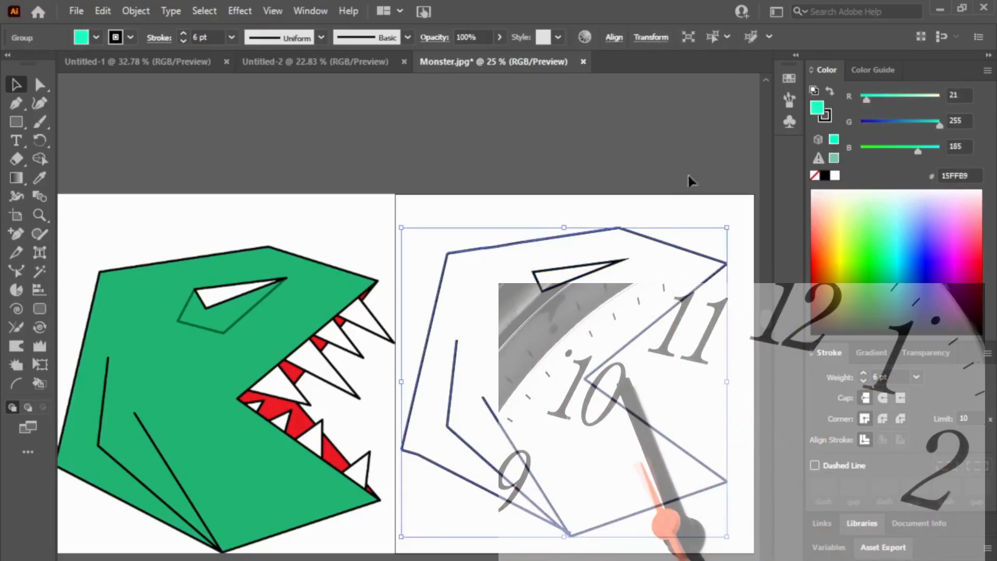
{"action": "left_click", "coordinate": [954, 176]}
{"action": "type", "text": "22B573"}
{"action": "key", "text": "Return"}
{"action": "left_click", "coordinate": [544, 252]}
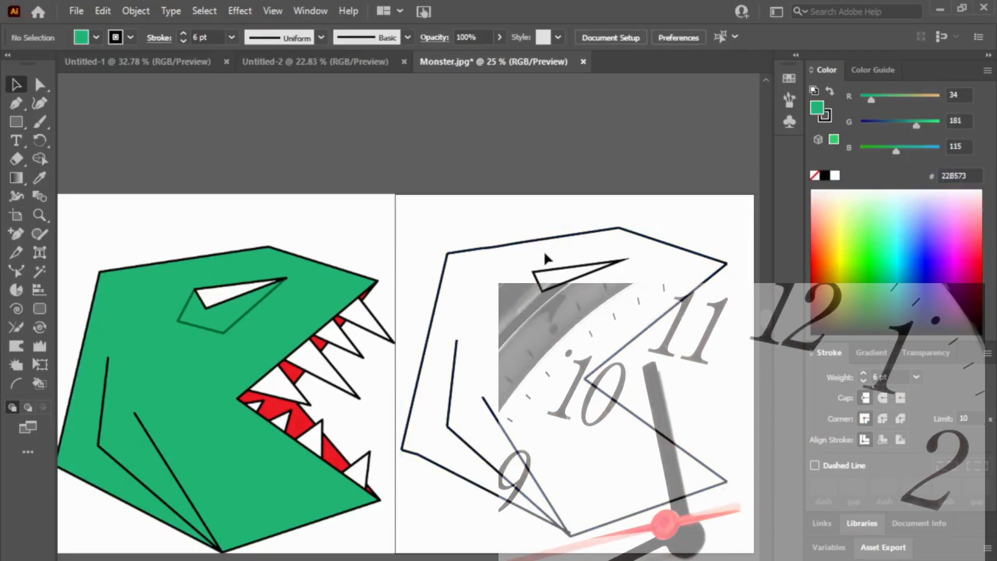
Step: Draw three staggered, overlapping green rectangles with a 6 pt black stroke across the upper part of the green monster's head
{"action": "left_click", "coordinate": [15, 122]}
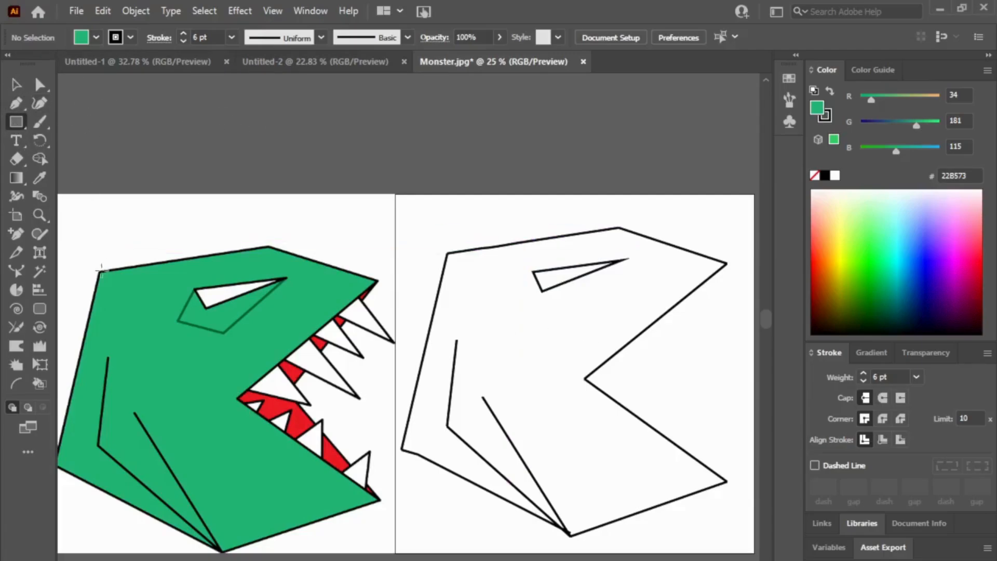
{"action": "left_click_drag", "start_coordinate": [100, 271], "coordinate": [303, 342]}
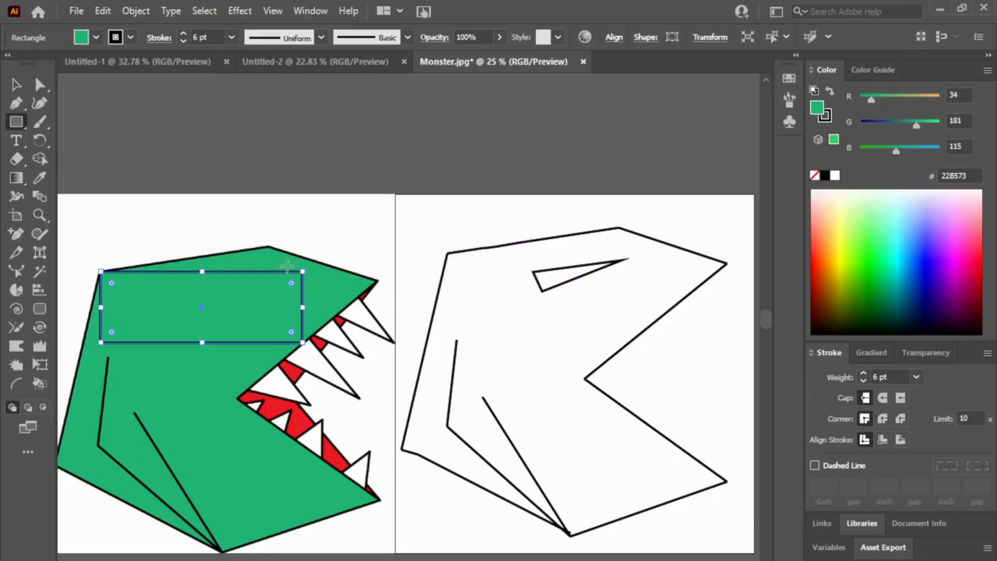
{"action": "left_click_drag", "start_coordinate": [266, 247], "coordinate": [236, 325]}
{"action": "left_click_drag", "start_coordinate": [250, 251], "coordinate": [252, 253]}
{"action": "left_click_drag", "start_coordinate": [236, 291], "coordinate": [208, 293]}
{"action": "left_click_drag", "start_coordinate": [208, 254], "coordinate": [123, 267]}
{"action": "left_click_drag", "start_coordinate": [266, 296], "coordinate": [325, 296]}
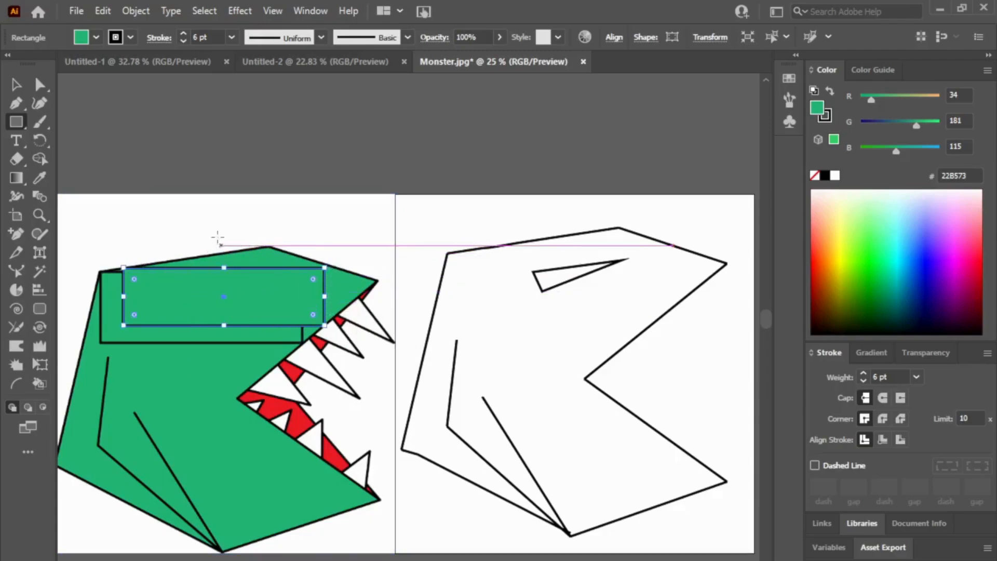
{"action": "left_click_drag", "start_coordinate": [224, 268], "coordinate": [229, 268]}
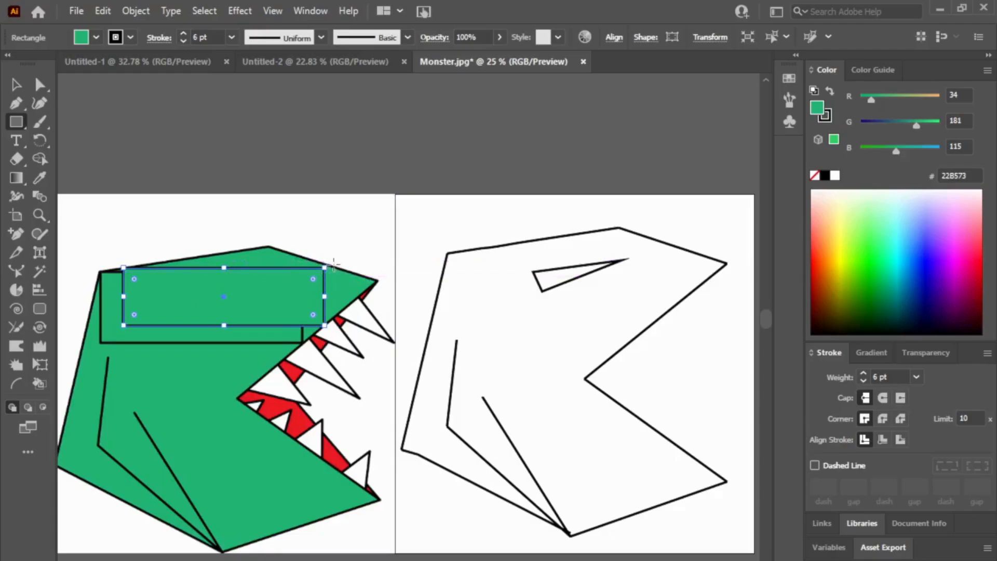
{"action": "mouse_move", "coordinate": [267, 245]}
{"action": "left_mouse_down"}
{"action": "mouse_move", "coordinate": [258, 301]}
{"action": "mouse_move", "coordinate": [228, 321]}
{"action": "mouse_move", "coordinate": [145, 320]}
{"action": "left_mouse_up"}
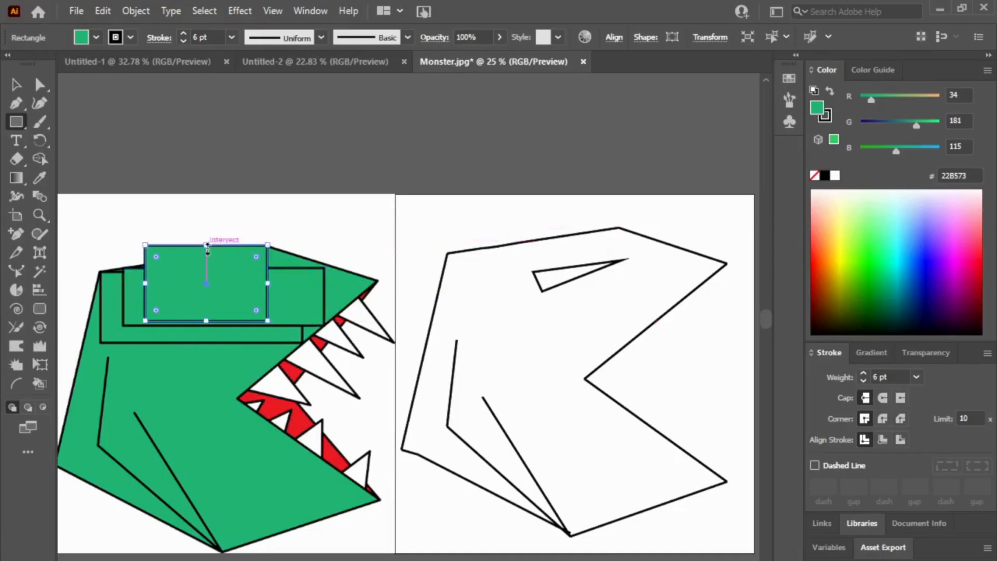
{"action": "left_click_drag", "start_coordinate": [206, 244], "coordinate": [206, 264]}
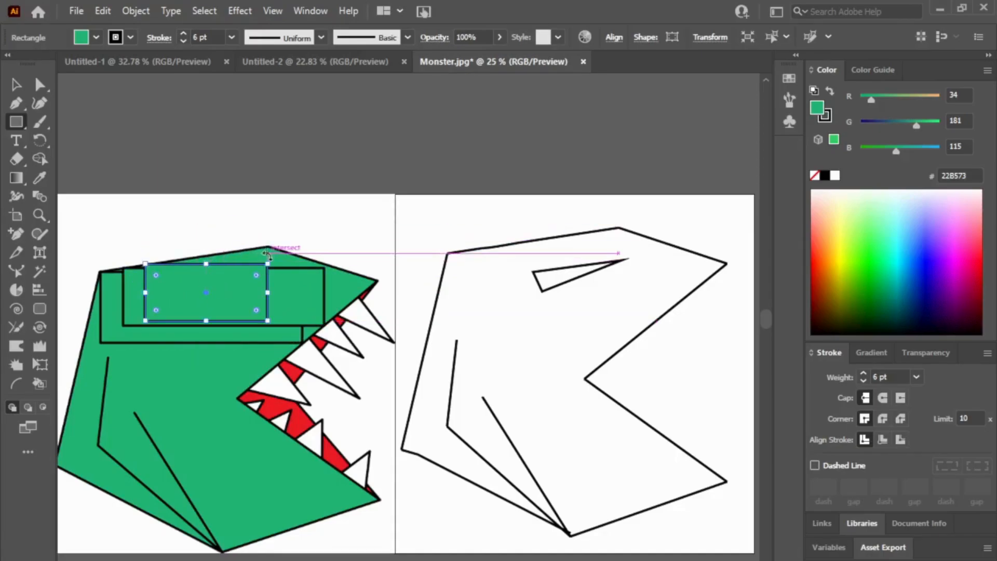
Step: Draw a fourth rectangle over the upper head, delete the stray thin shape, lower its top edge and widen it toward the snout
{"action": "mouse_move", "coordinate": [267, 244]}
{"action": "left_mouse_down"}
{"action": "mouse_move", "coordinate": [196, 319]}
{"action": "mouse_move", "coordinate": [168, 313]}
{"action": "left_mouse_up"}
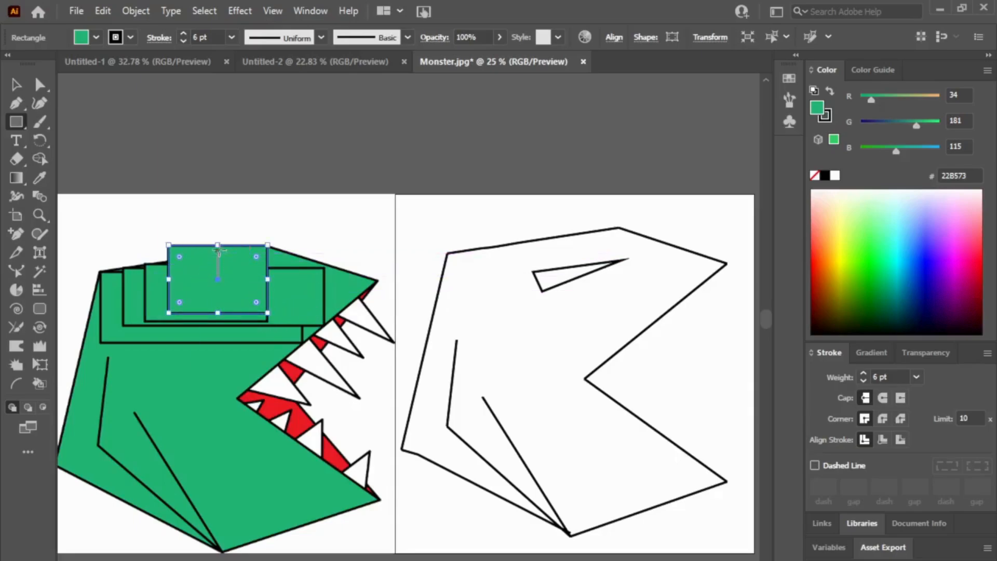
{"action": "left_click_drag", "start_coordinate": [219, 246], "coordinate": [218, 259]}
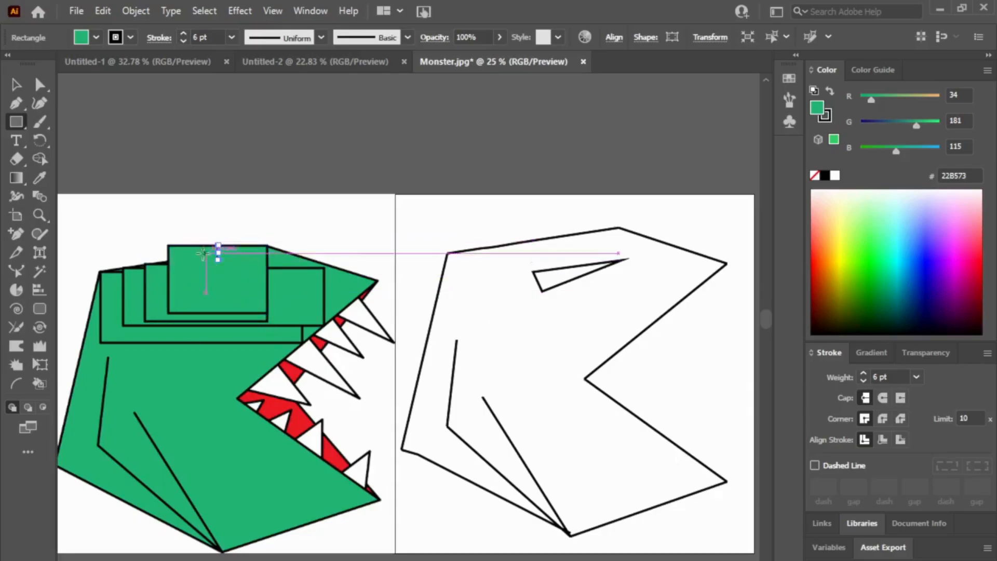
{"action": "key", "text": "Delete"}
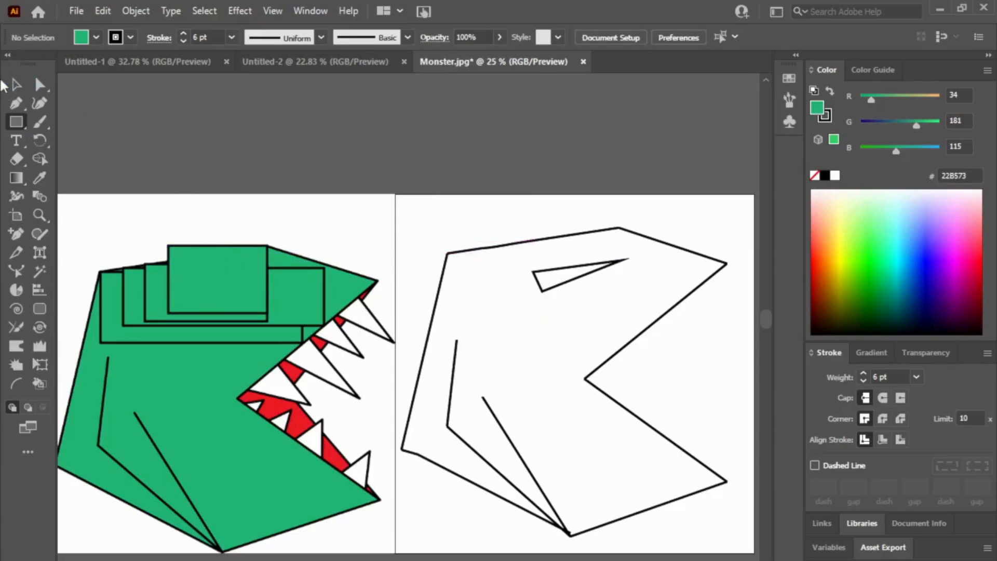
{"action": "left_click", "coordinate": [221, 249]}
{"action": "left_click_drag", "start_coordinate": [218, 245], "coordinate": [218, 260]}
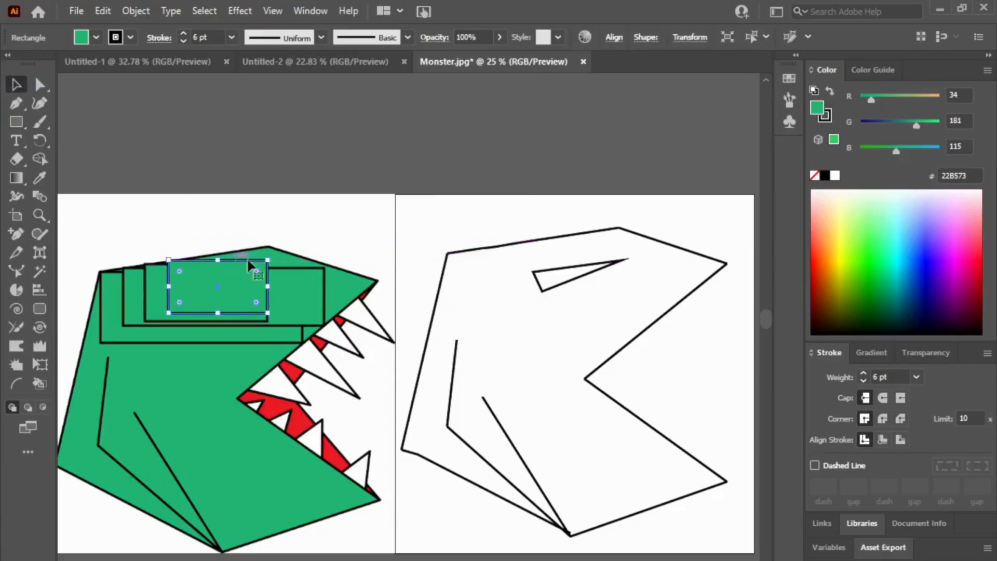
{"action": "left_click_drag", "start_coordinate": [266, 287], "coordinate": [312, 286]}
Step: Draw a small fifth rectangle near the snout above the upper teeth and lower its top edge inside the head outline
{"action": "key", "text": "m"}
{"action": "left_click_drag", "start_coordinate": [271, 246], "coordinate": [334, 320]}
{"action": "left_click_drag", "start_coordinate": [302, 245], "coordinate": [303, 268]}
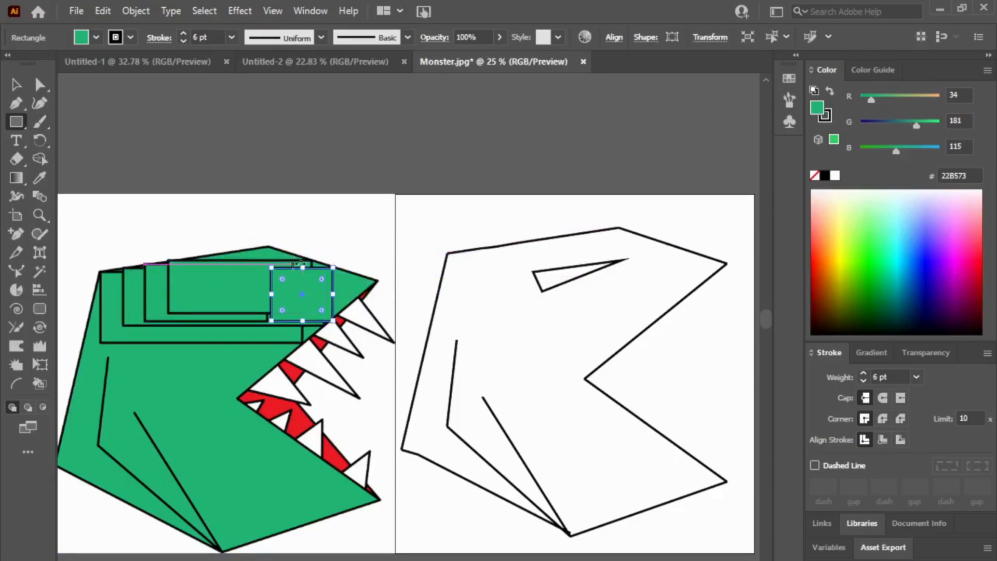
{"action": "left_click", "coordinate": [17, 84]}
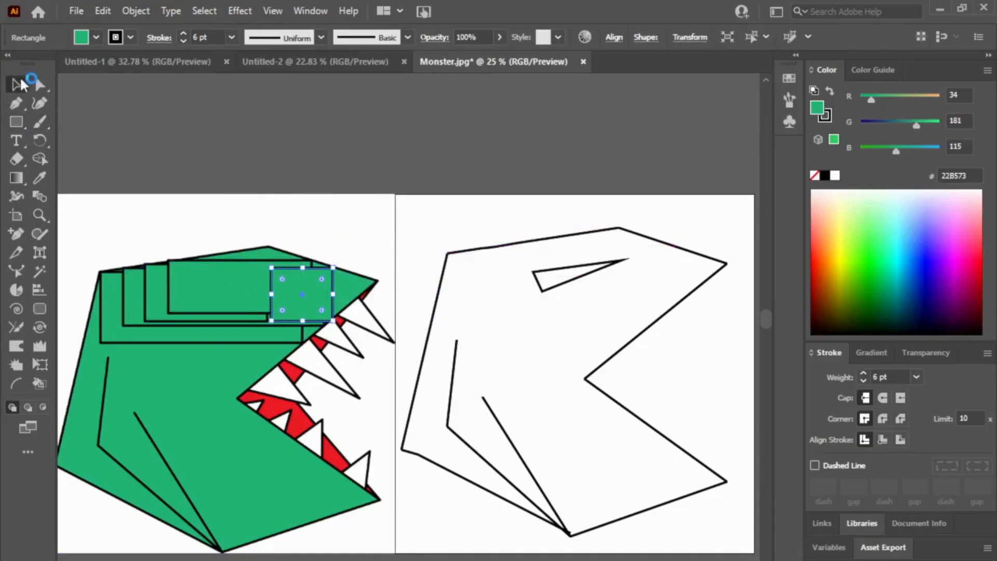
Step: Delete all the overlapping rectangles from the green monster's head
{"action": "left_click", "coordinate": [238, 318]}
{"action": "key", "text": "Delete"}
{"action": "left_click", "coordinate": [317, 297]}
{"action": "key", "text": "Delete"}
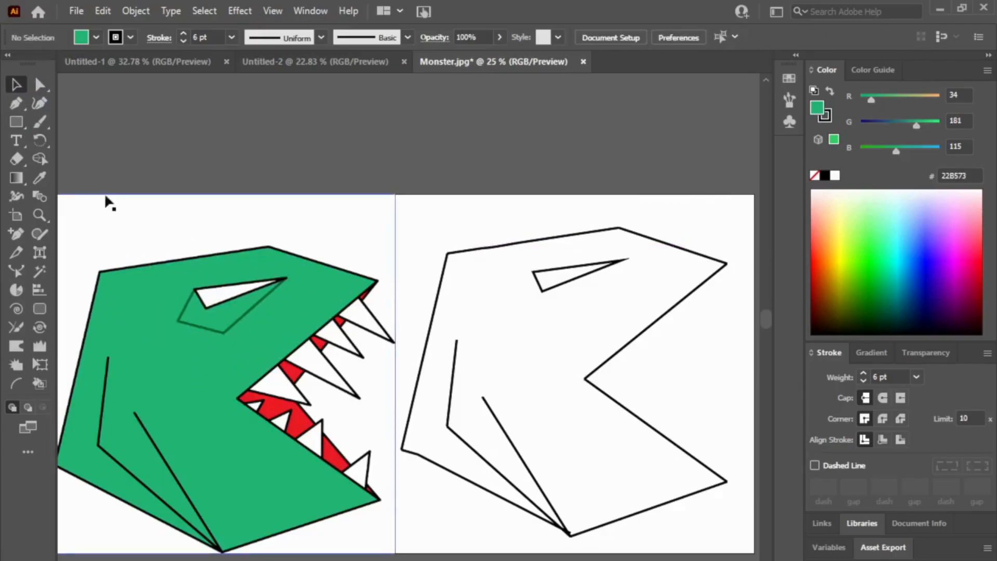
Step: Draw a straight line across the blank head from the mouth corner to the upper back corner of the outline
{"action": "left_click", "coordinate": [17, 122]}
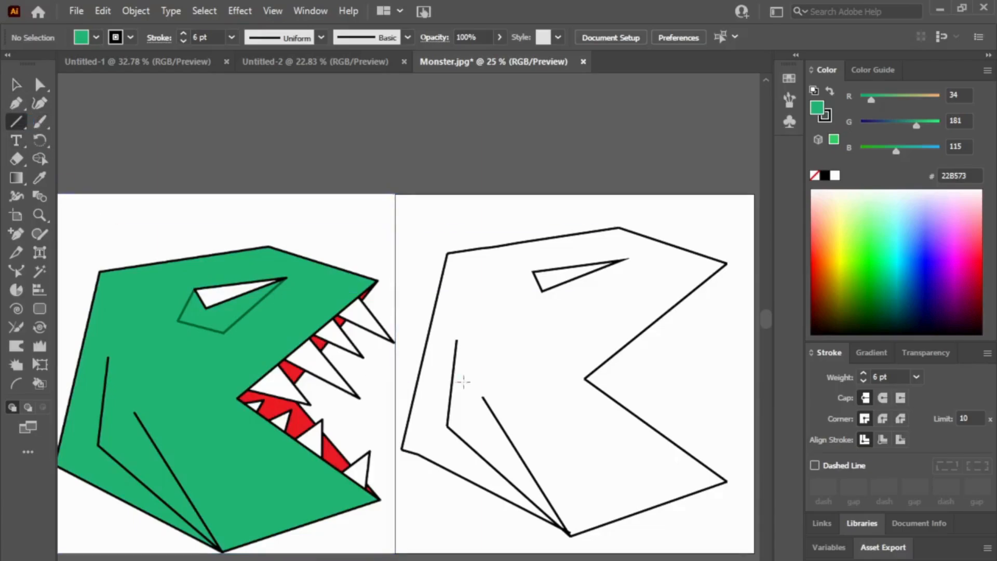
{"action": "mouse_move", "coordinate": [584, 379]}
{"action": "left_mouse_down"}
{"action": "mouse_move", "coordinate": [518, 333]}
{"action": "mouse_move", "coordinate": [449, 231]}
{"action": "mouse_move", "coordinate": [447, 253]}
{"action": "left_mouse_up"}
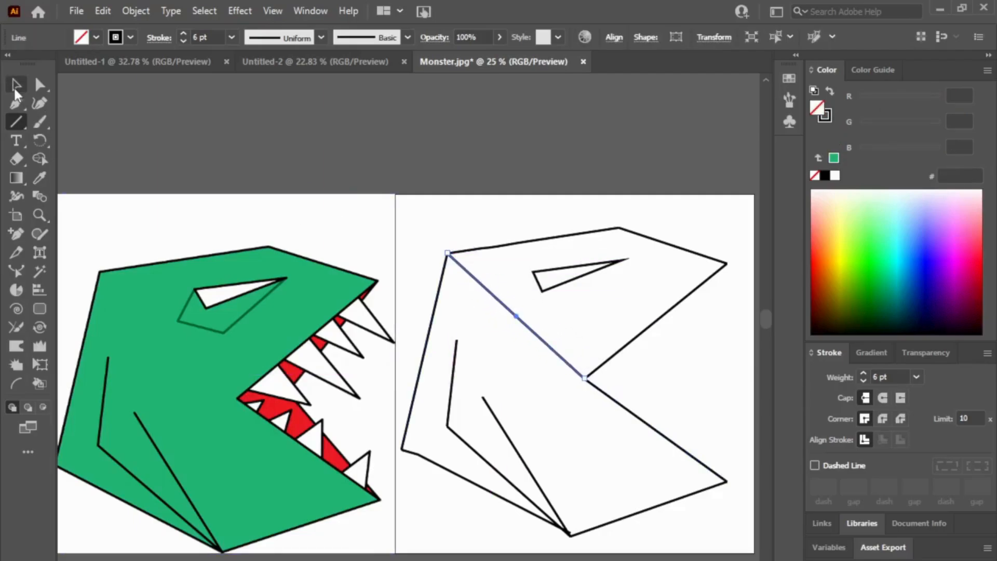
{"action": "left_click", "coordinate": [16, 87]}
Step: Move the white eye shape out of the blank head and park it above the artboard
{"action": "left_click_drag", "start_coordinate": [707, 197], "coordinate": [570, 343]}
{"action": "left_click_drag", "start_coordinate": [573, 269], "coordinate": [512, 137]}
{"action": "left_click_drag", "start_coordinate": [707, 229], "coordinate": [550, 353]}
{"action": "left_click_drag", "start_coordinate": [545, 188], "coordinate": [580, 263]}
{"action": "left_click", "coordinate": [577, 286]}
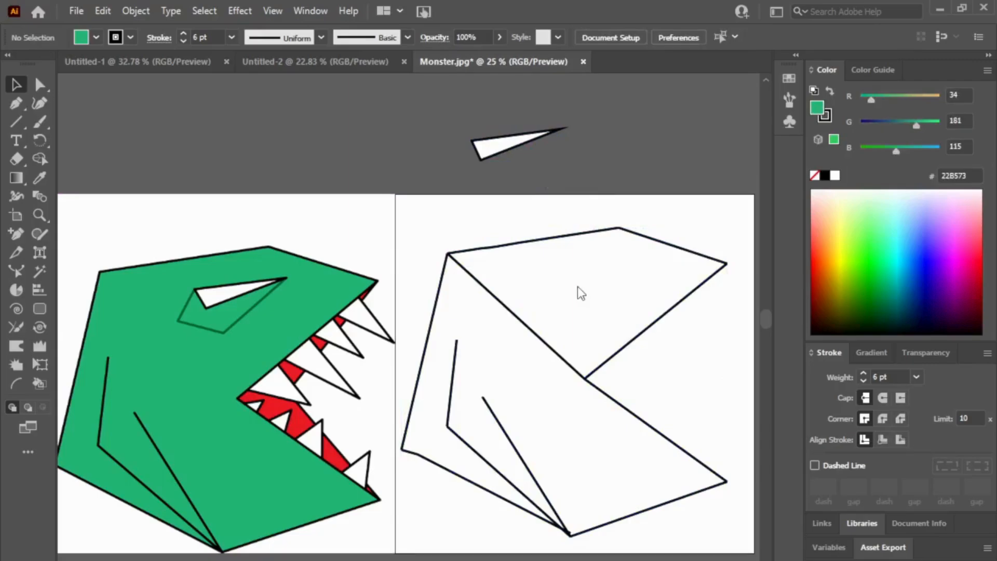
{"action": "left_click", "coordinate": [534, 242]}
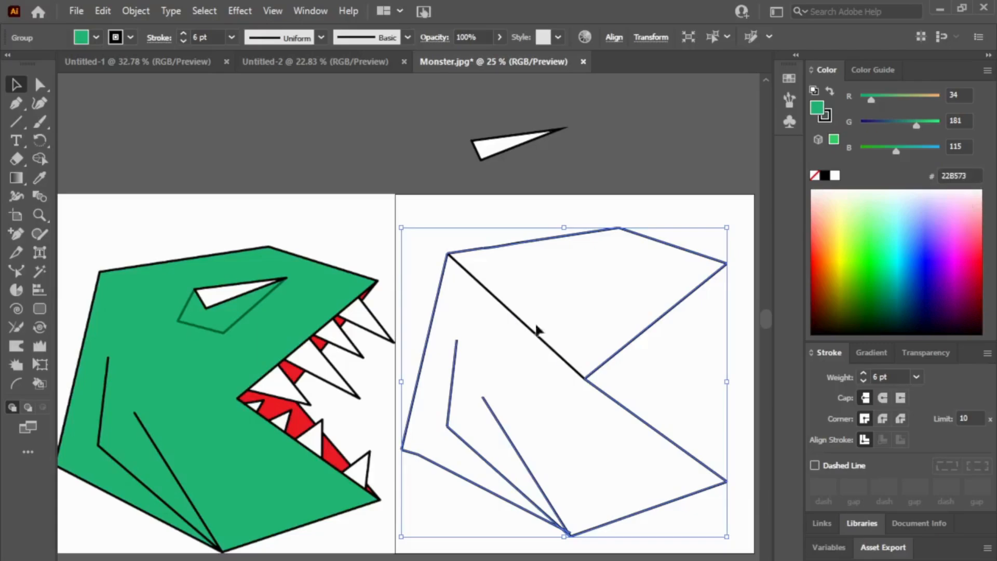
{"action": "left_click", "coordinate": [693, 136]}
{"action": "left_click", "coordinate": [627, 248]}
{"action": "left_click", "coordinate": [647, 341]}
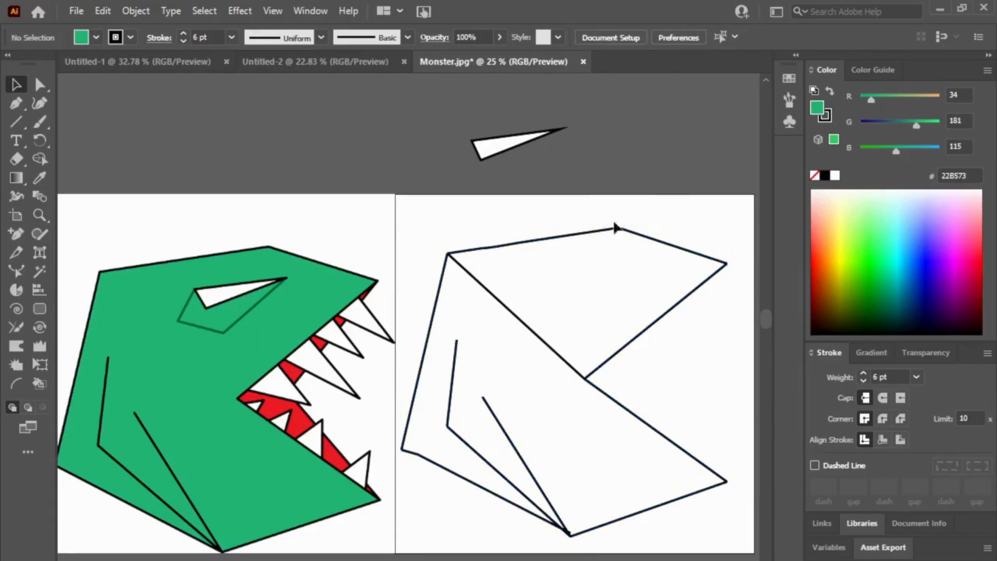
{"action": "left_click_drag", "start_coordinate": [503, 243], "coordinate": [503, 242]}
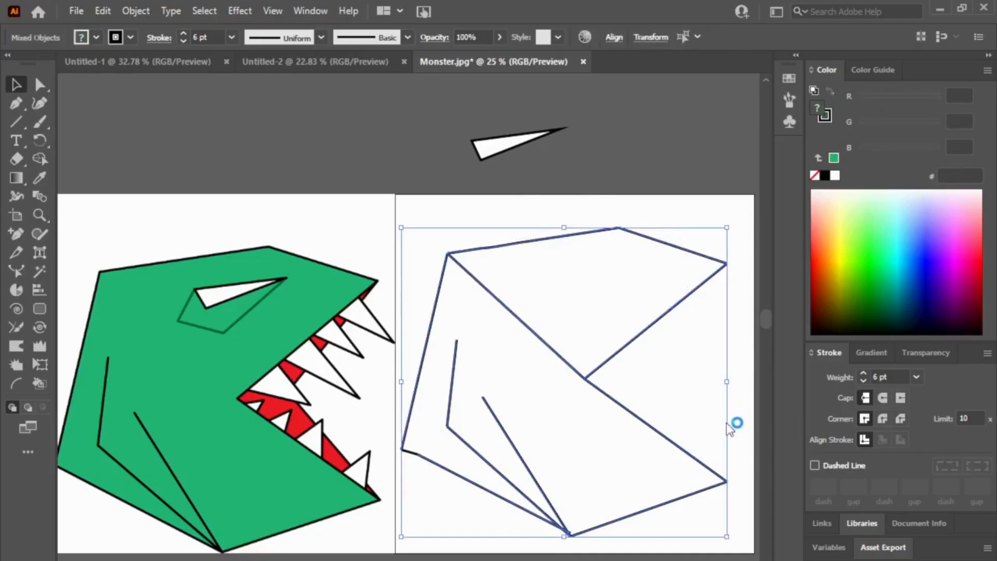
{"action": "left_click", "coordinate": [687, 335]}
{"action": "left_click", "coordinate": [594, 226]}
{"action": "left_click", "coordinate": [720, 279]}
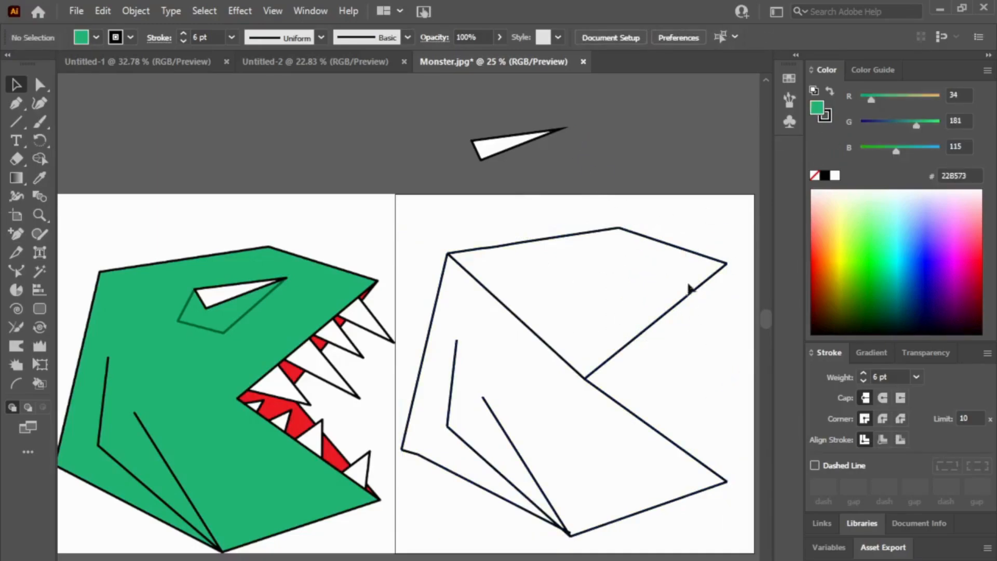
{"action": "left_click", "coordinate": [696, 253]}
{"action": "left_click", "coordinate": [694, 198]}
{"action": "left_click", "coordinate": [657, 242]}
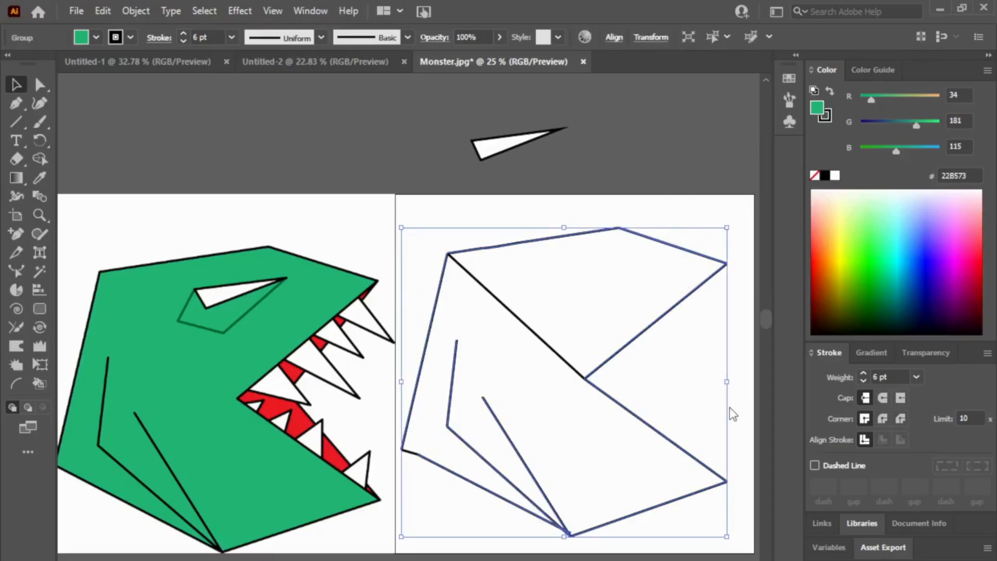
{"action": "left_click", "coordinate": [730, 389]}
Step: Fill the upper head section enclosed by the diagonal line with 22B573, and select that dividing line
{"action": "left_click_drag", "start_coordinate": [717, 209], "coordinate": [515, 324]}
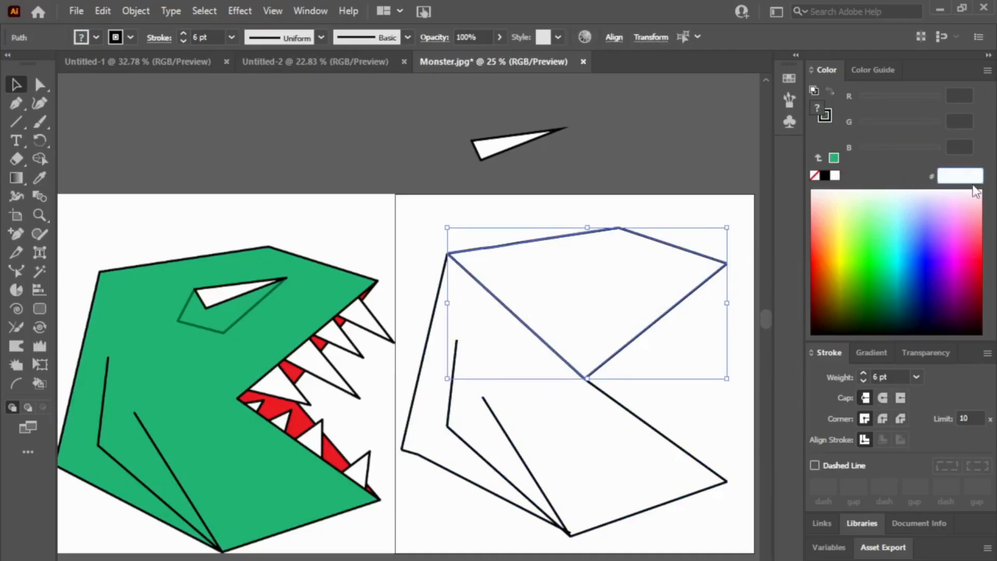
{"action": "key", "text": "Return"}
{"action": "key", "text": "backslash"}
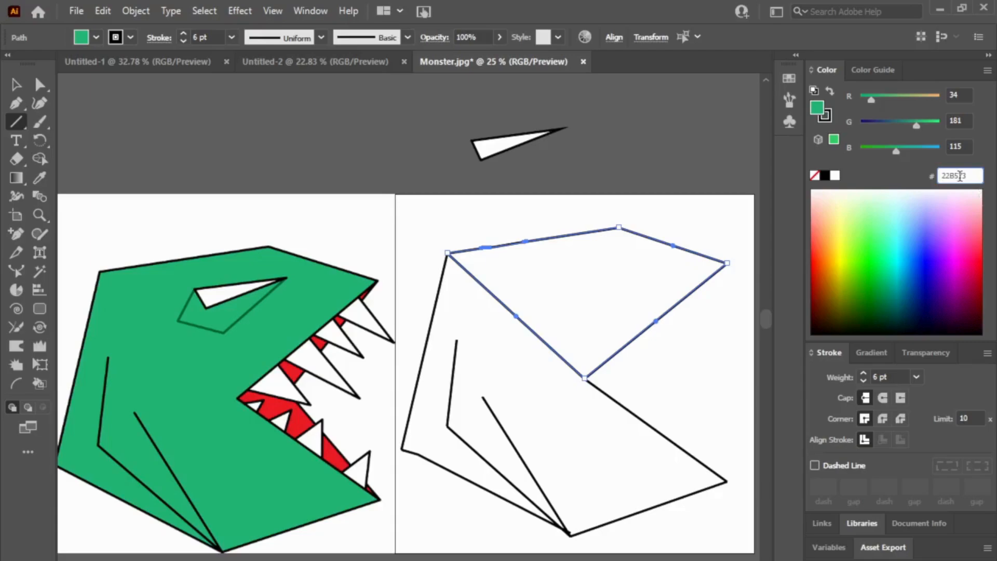
{"action": "left_click", "coordinate": [825, 116]}
{"action": "left_click", "coordinate": [961, 191]}
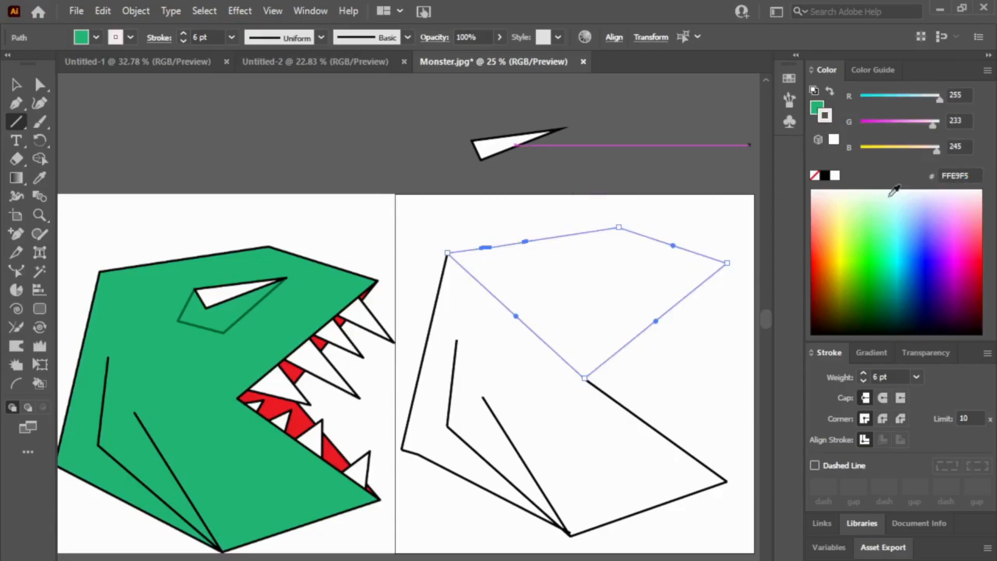
{"action": "left_click", "coordinate": [834, 176]}
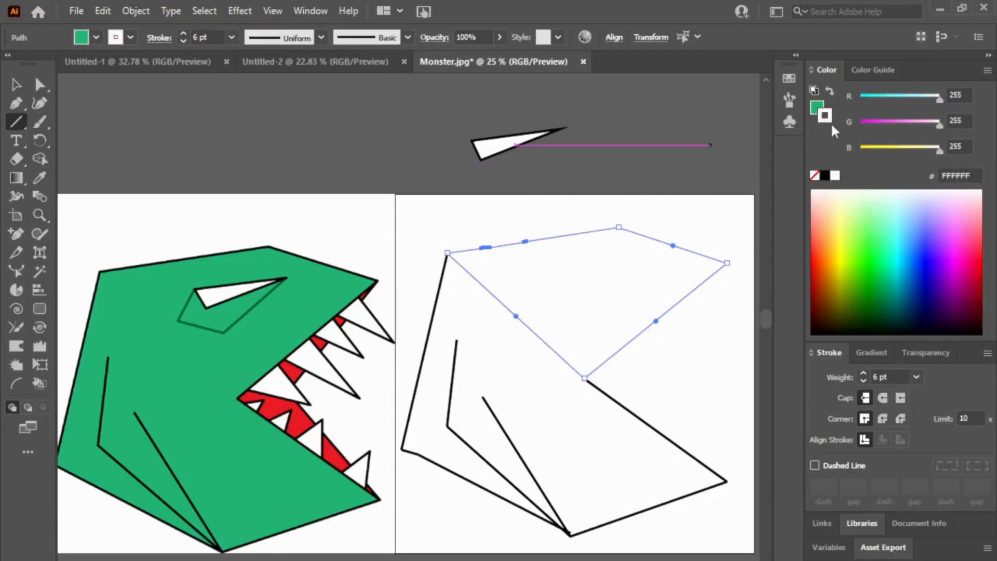
{"action": "left_click", "coordinate": [817, 105]}
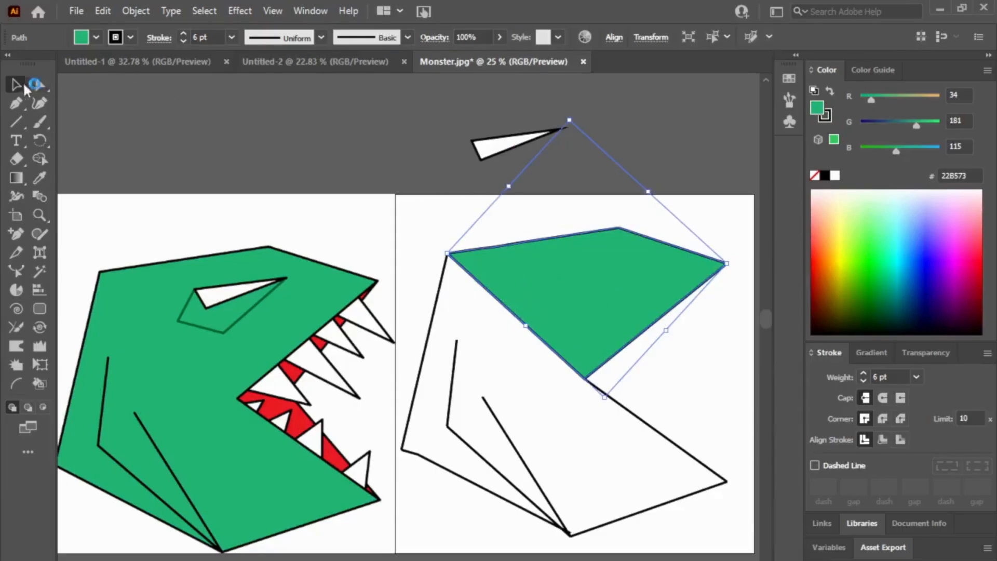
{"action": "left_click", "coordinate": [429, 276]}
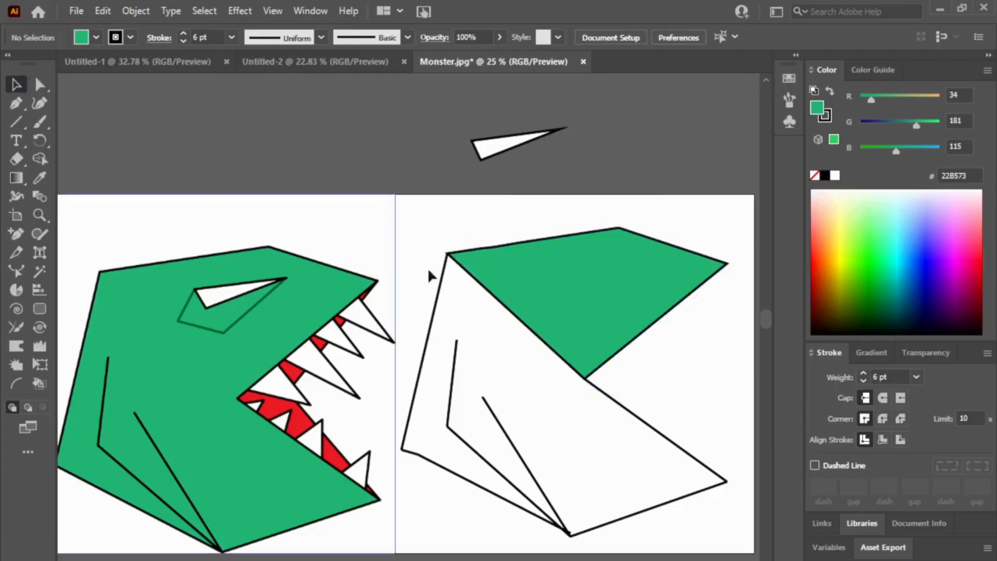
{"action": "left_click", "coordinate": [514, 312]}
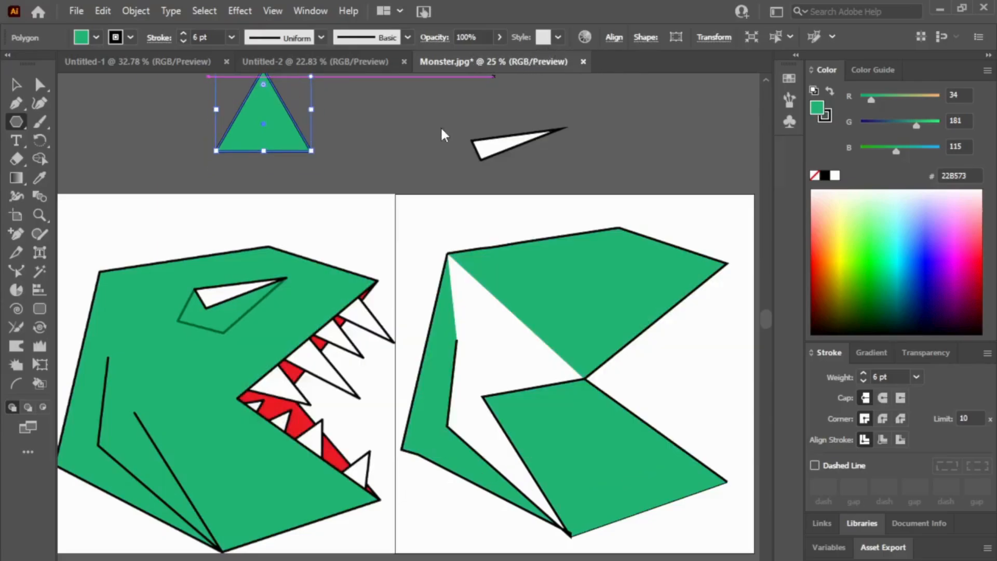
Step: Place the green polygon as a triangle over the white gap in the lower head, enlarging and rotating it to cover the gap
{"action": "key", "text": "v"}
{"action": "left_click_drag", "start_coordinate": [266, 124], "coordinate": [481, 393]}
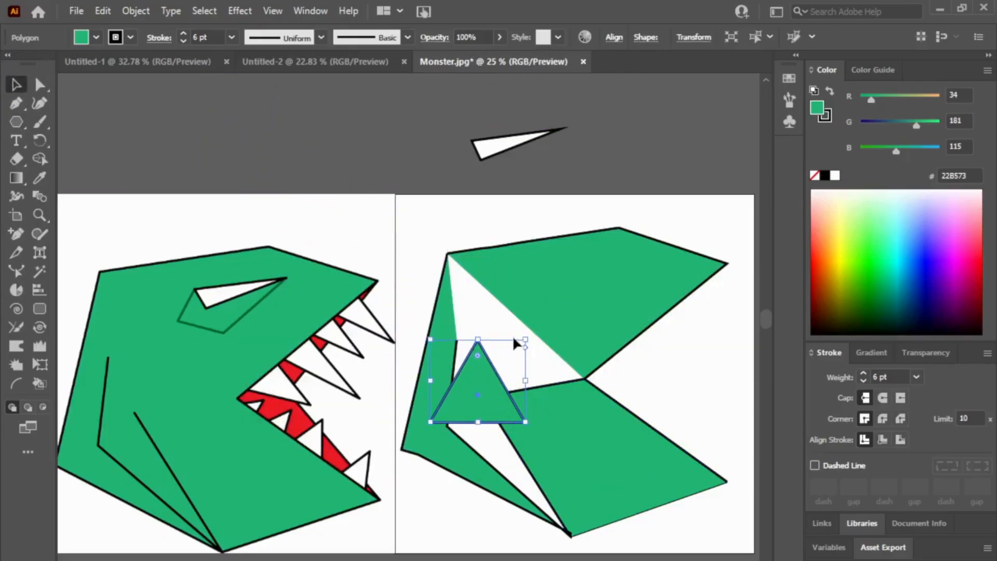
{"action": "left_click_drag", "start_coordinate": [516, 338], "coordinate": [441, 457]}
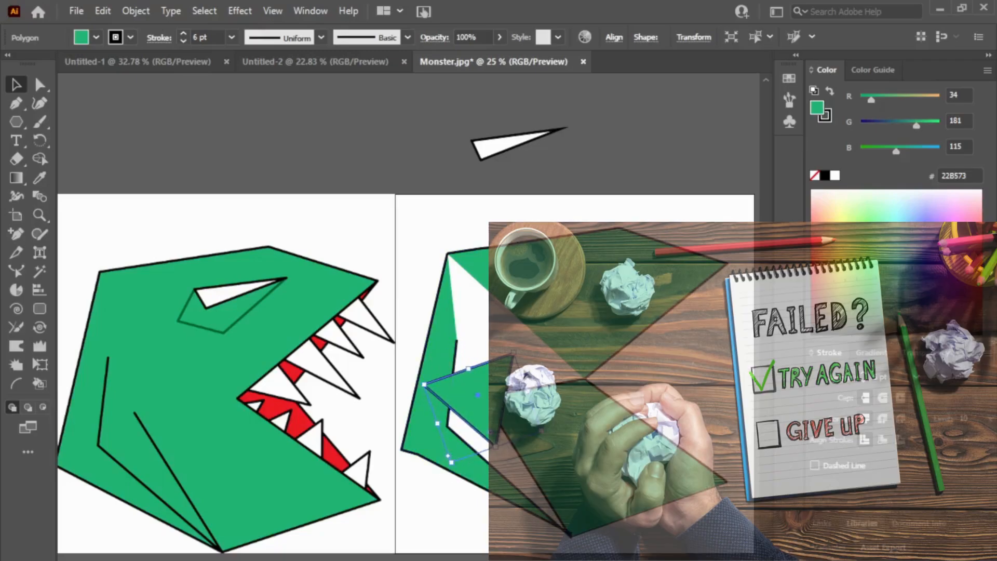
{"action": "left_click_drag", "start_coordinate": [541, 431], "coordinate": [640, 506]}
{"action": "mouse_move", "coordinate": [457, 473]}
{"action": "left_mouse_down"}
{"action": "mouse_move", "coordinate": [444, 490]}
{"action": "mouse_move", "coordinate": [455, 491]}
{"action": "left_mouse_up"}
{"action": "left_click_drag", "start_coordinate": [418, 387], "coordinate": [421, 412]}
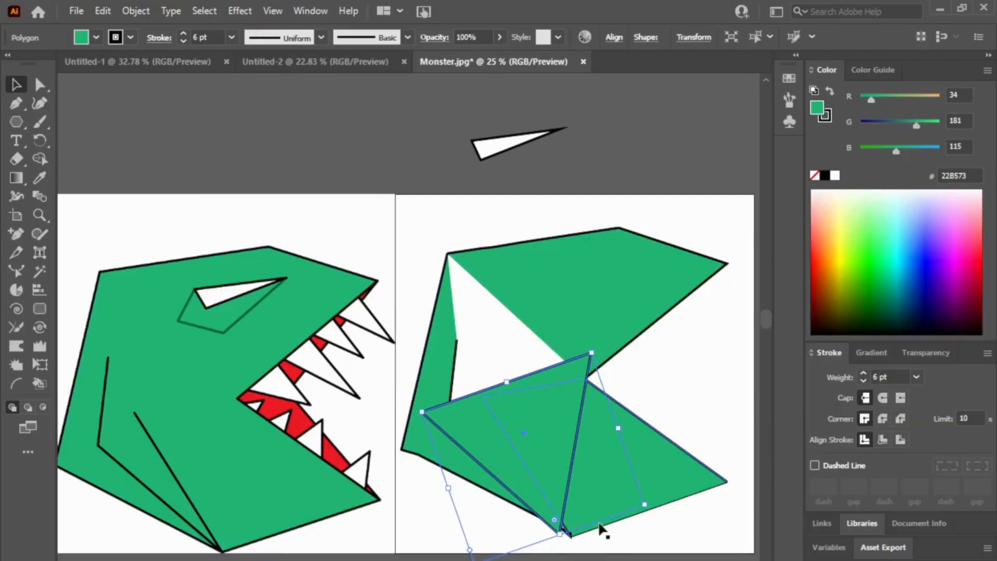
{"action": "left_click_drag", "start_coordinate": [568, 533], "coordinate": [570, 535]}
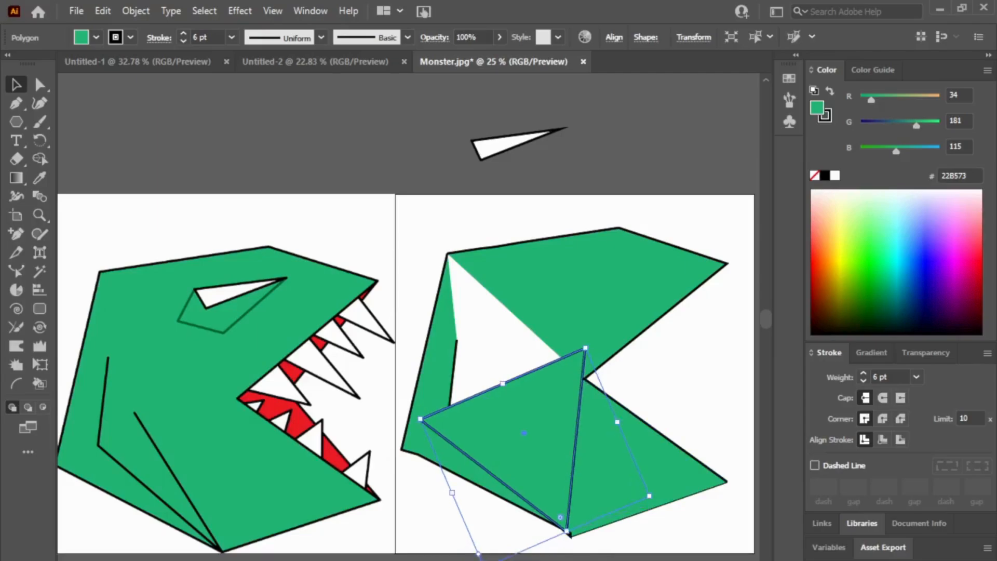
Step: Remove the triangle's stroke and nudge it into alignment with the lower tip of the head outline
{"action": "left_click", "coordinate": [825, 117]}
{"action": "left_click", "coordinate": [814, 176]}
{"action": "left_click", "coordinate": [636, 184]}
{"action": "left_click_drag", "start_coordinate": [566, 454], "coordinate": [559, 452]}
{"action": "left_click_drag", "start_coordinate": [642, 489], "coordinate": [639, 483]}
{"action": "left_click", "coordinate": [652, 525]}
{"action": "left_click", "coordinate": [581, 494]}
{"action": "left_click_drag", "start_coordinate": [574, 537], "coordinate": [567, 527]}
{"action": "left_click", "coordinate": [568, 530]}
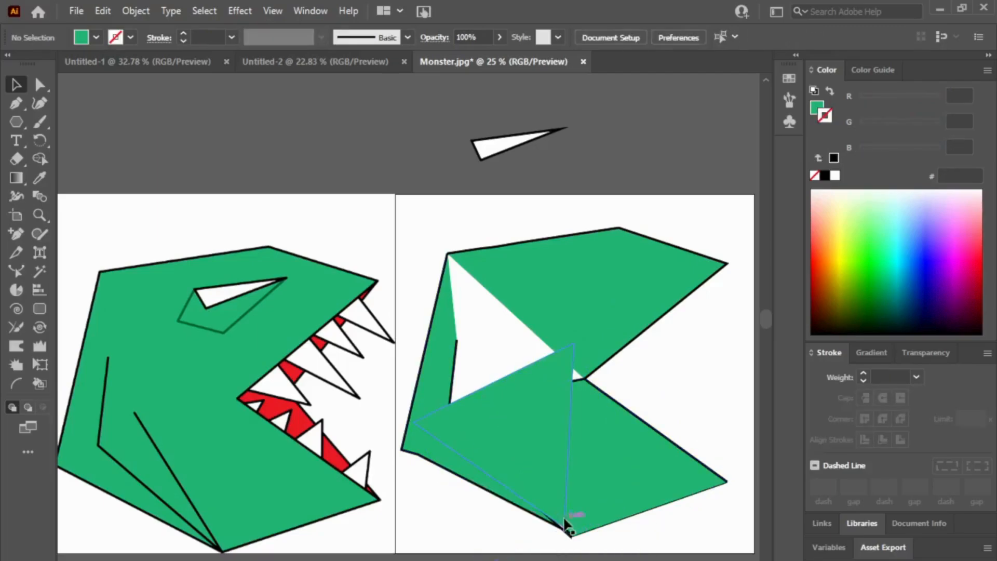
{"action": "left_click", "coordinate": [533, 392]}
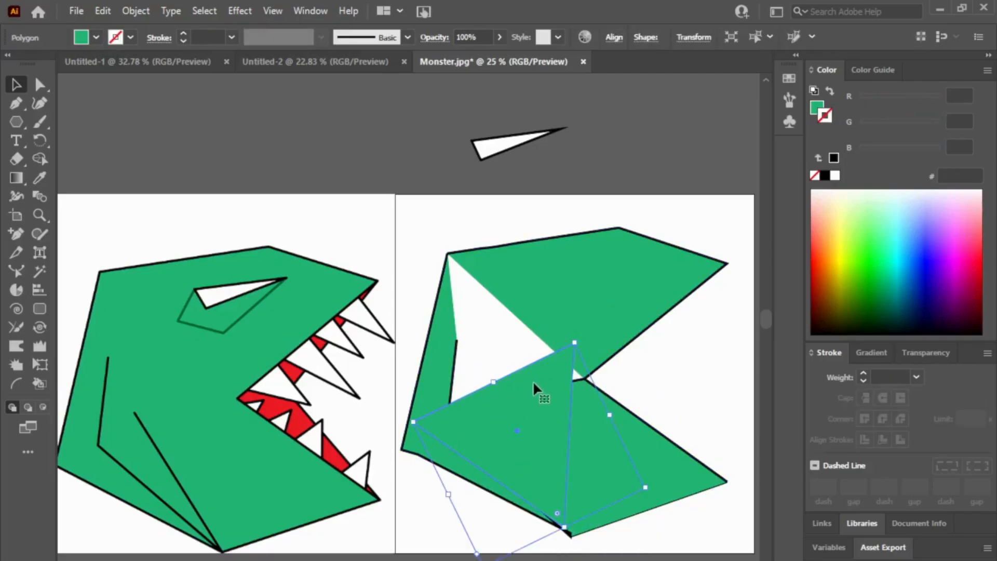
{"action": "mouse_move", "coordinate": [533, 383]}
{"action": "left_mouse_down"}
{"action": "mouse_move", "coordinate": [514, 286]}
{"action": "mouse_move", "coordinate": [535, 391]}
{"action": "left_mouse_up"}
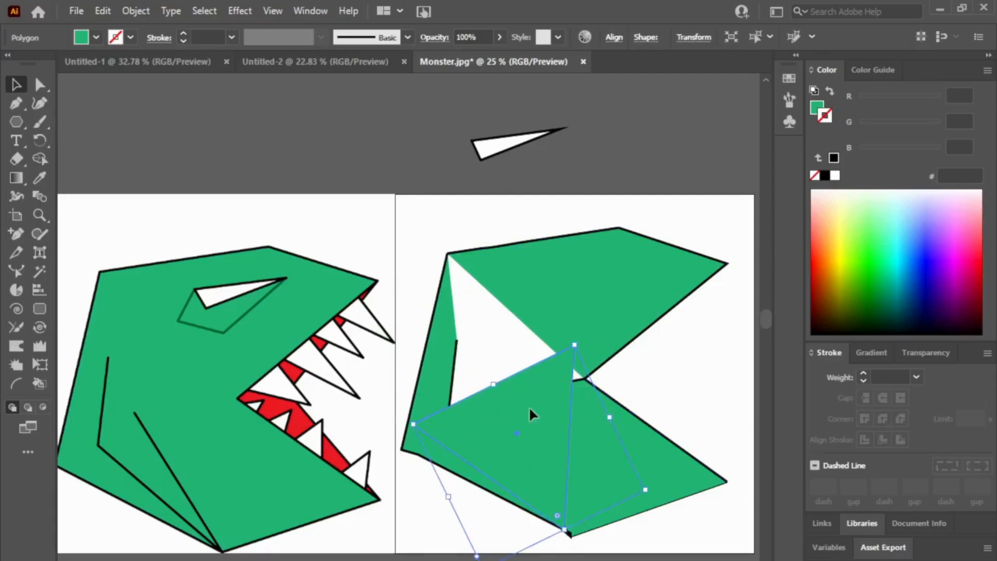
{"action": "left_click", "coordinate": [523, 378]}
{"action": "double_click", "coordinate": [507, 447]}
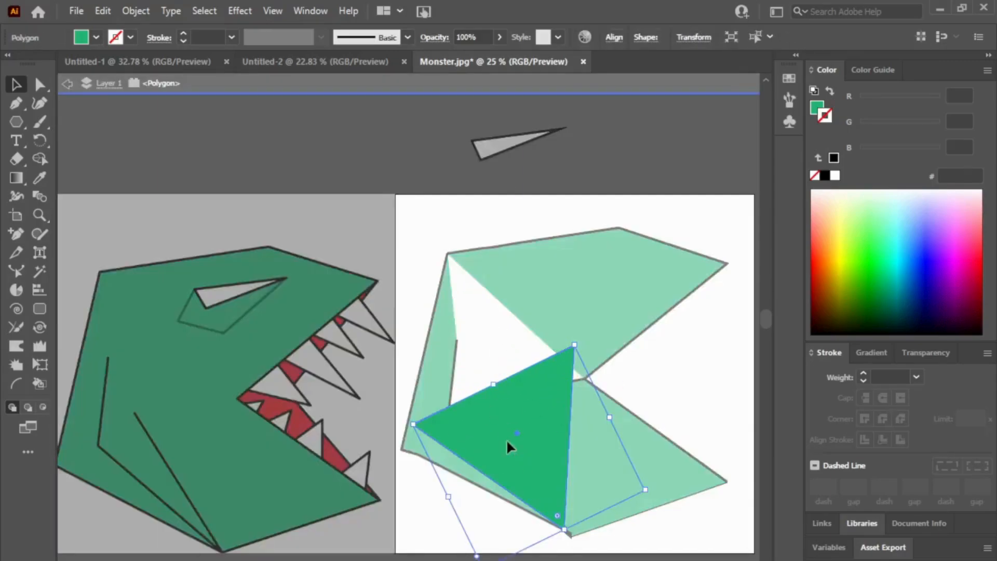
{"action": "left_click", "coordinate": [427, 95]}
{"action": "mouse_move", "coordinate": [520, 434]}
{"action": "left_mouse_down"}
{"action": "mouse_move", "coordinate": [513, 388]}
{"action": "mouse_move", "coordinate": [523, 427]}
{"action": "left_mouse_up"}
{"action": "key", "text": "ctrl+z"}
{"action": "key", "text": "ctrl+z"}
Step: Duplicate the green triangle upward, rotate the copy until one side is vertical, and fit it over the white gap behind the upper head
{"action": "left_click", "coordinate": [532, 414]}
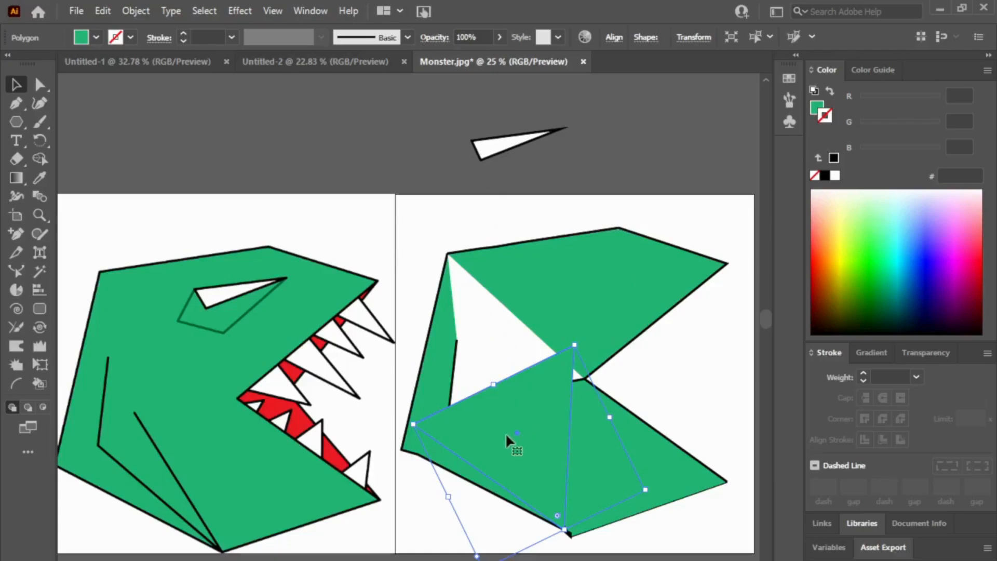
{"action": "left_click_drag", "start_coordinate": [521, 432], "coordinate": [530, 337]}
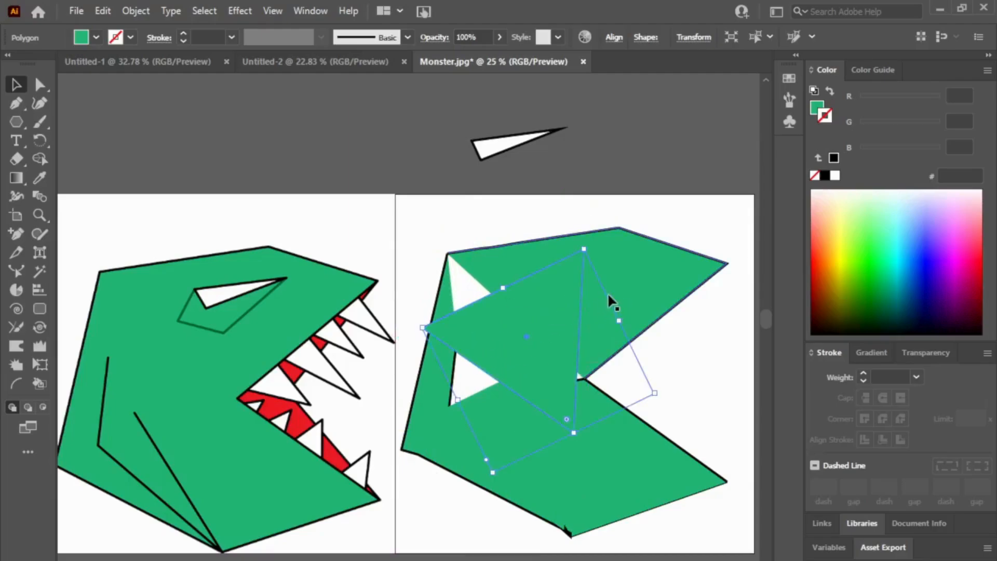
{"action": "left_click_drag", "start_coordinate": [650, 402], "coordinate": [407, 271]}
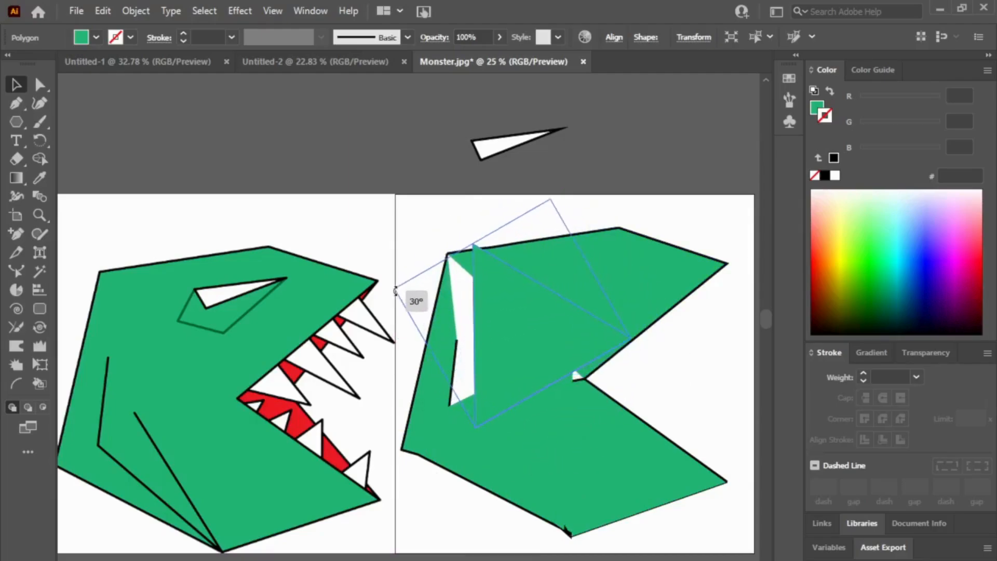
{"action": "left_click_drag", "start_coordinate": [563, 328], "coordinate": [538, 342]}
{"action": "left_click", "coordinate": [576, 379]}
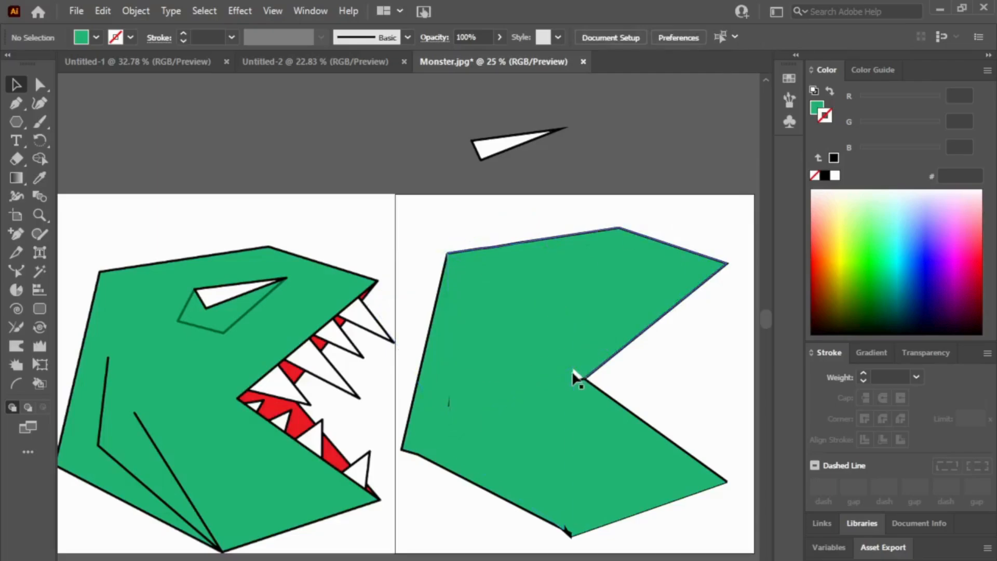
Step: Draw a small strokeless green rectangle of about 61 by 101 px over the remaining white gap at the mouth corner
{"action": "left_click", "coordinate": [483, 371]}
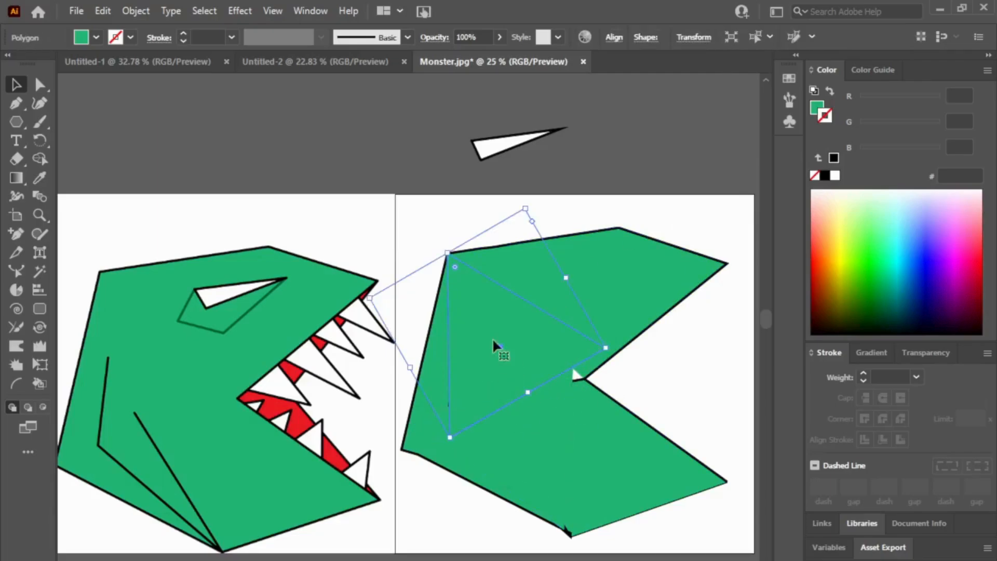
{"action": "left_click", "coordinate": [379, 235]}
{"action": "left_click", "coordinate": [487, 378]}
{"action": "left_click", "coordinate": [16, 121]}
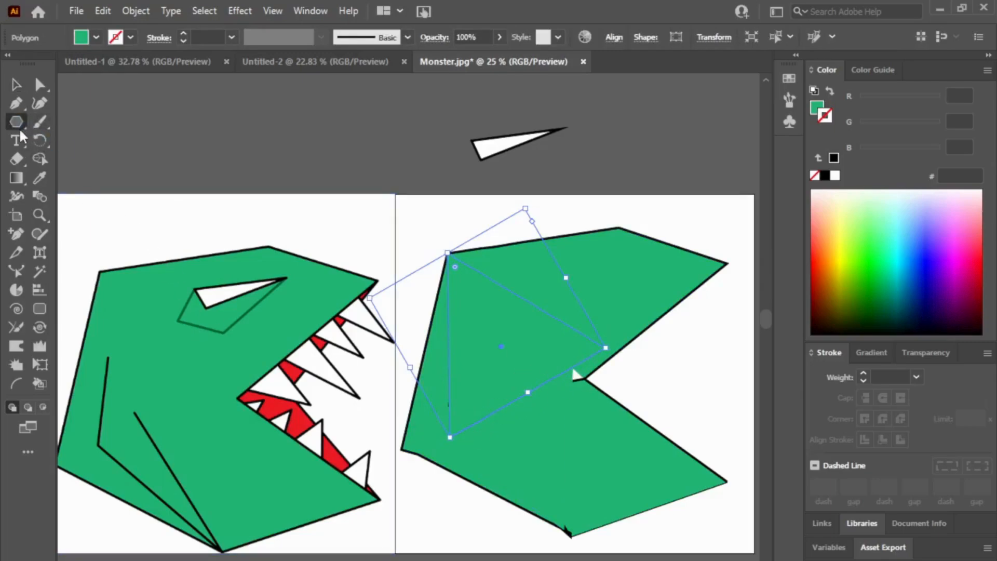
{"action": "left_click_drag", "start_coordinate": [527, 345], "coordinate": [606, 389]}
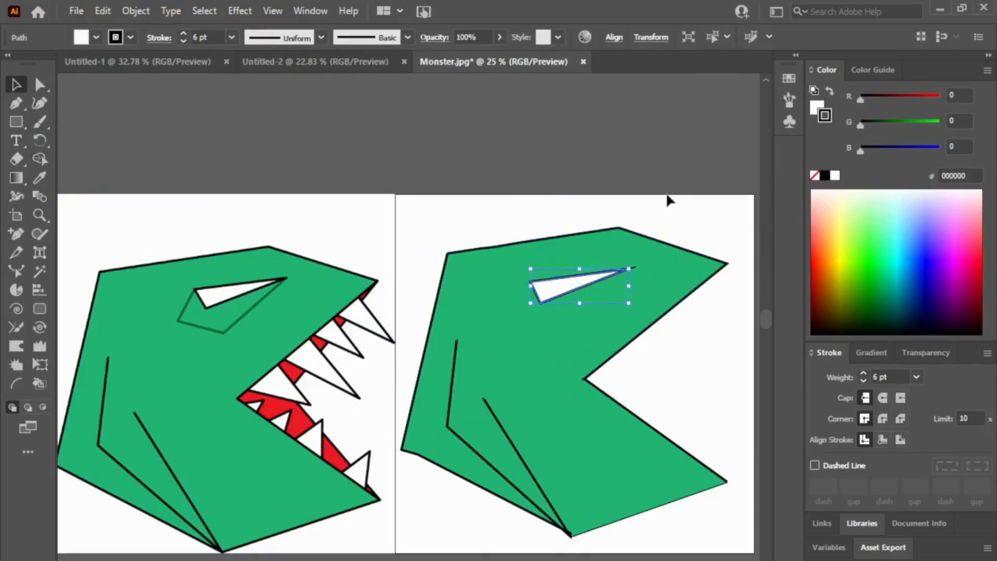
{"action": "left_click", "coordinate": [669, 199]}
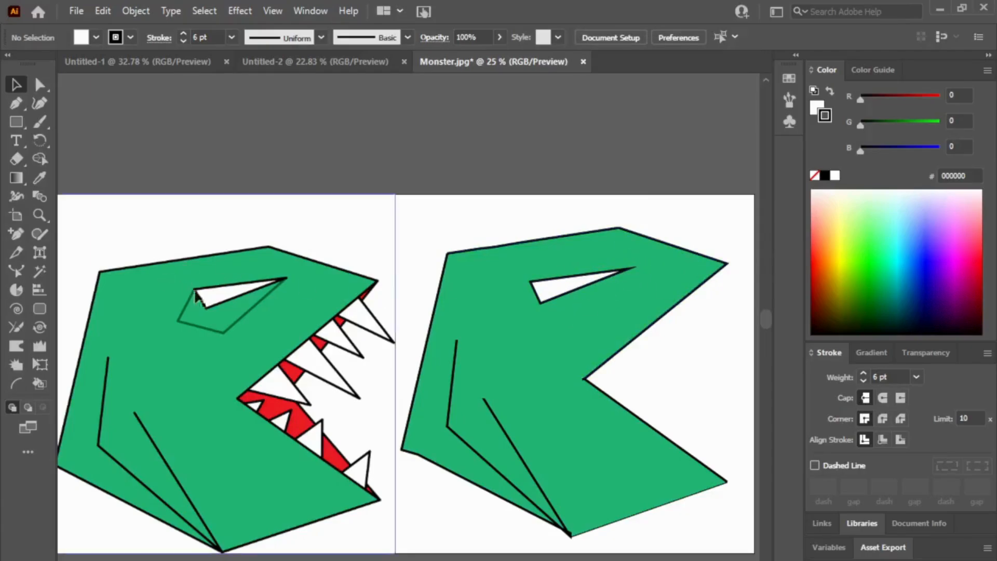
Step: Sample the dark green of the faint shape beneath the toothed monster's eye with the Eyedropper as the current fill
{"action": "left_click", "coordinate": [36, 181]}
{"action": "left_click", "coordinate": [268, 293]}
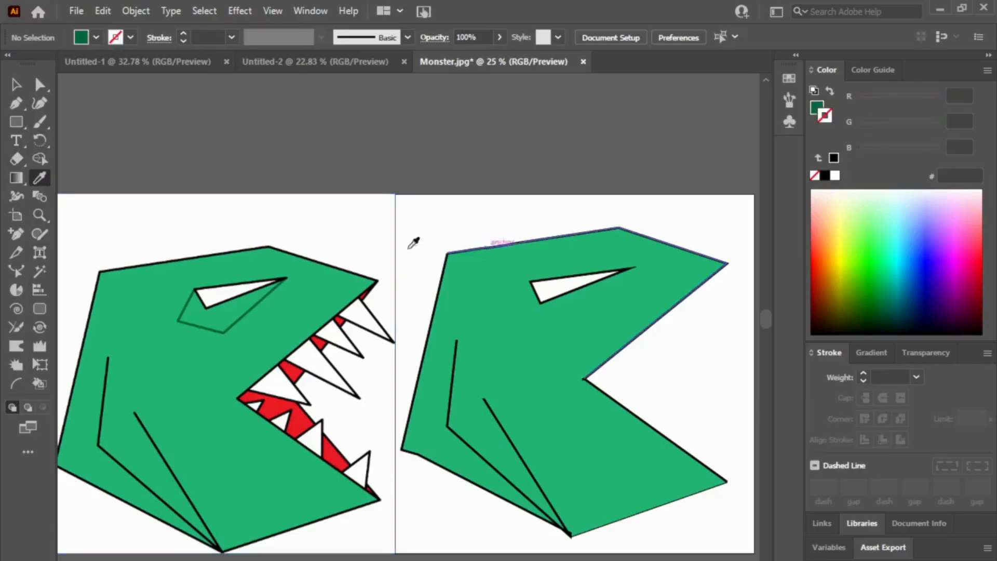
{"action": "left_click", "coordinate": [271, 279]}
{"action": "left_click", "coordinate": [242, 282]}
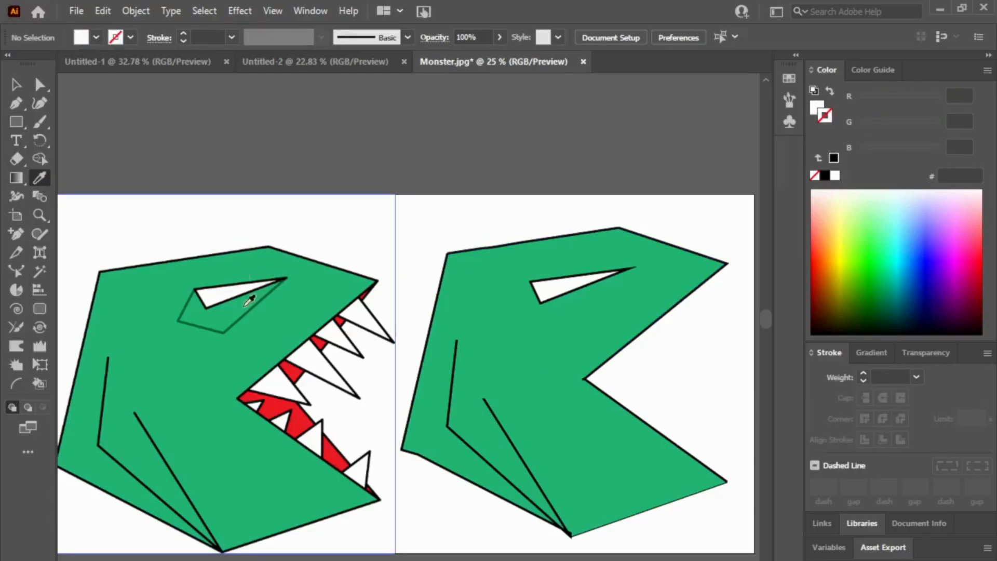
{"action": "left_click", "coordinate": [258, 300]}
{"action": "key", "text": "v"}
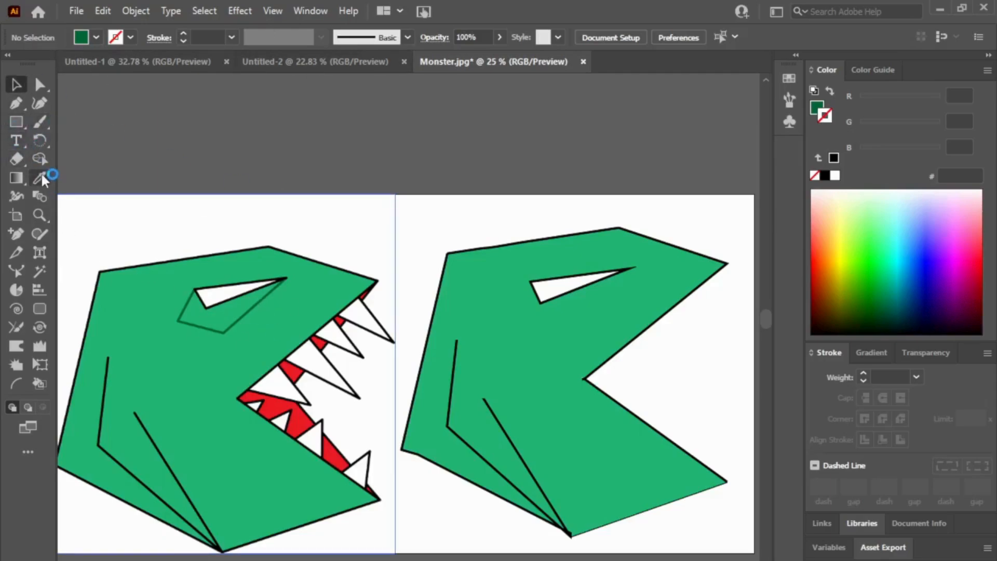
Step: Try to draw a line from the back corner of the toothed monster's eye, then undo it
{"action": "left_click", "coordinate": [16, 122]}
{"action": "left_click", "coordinate": [97, 201]}
{"action": "left_click_drag", "start_coordinate": [194, 286], "coordinate": [197, 287]}
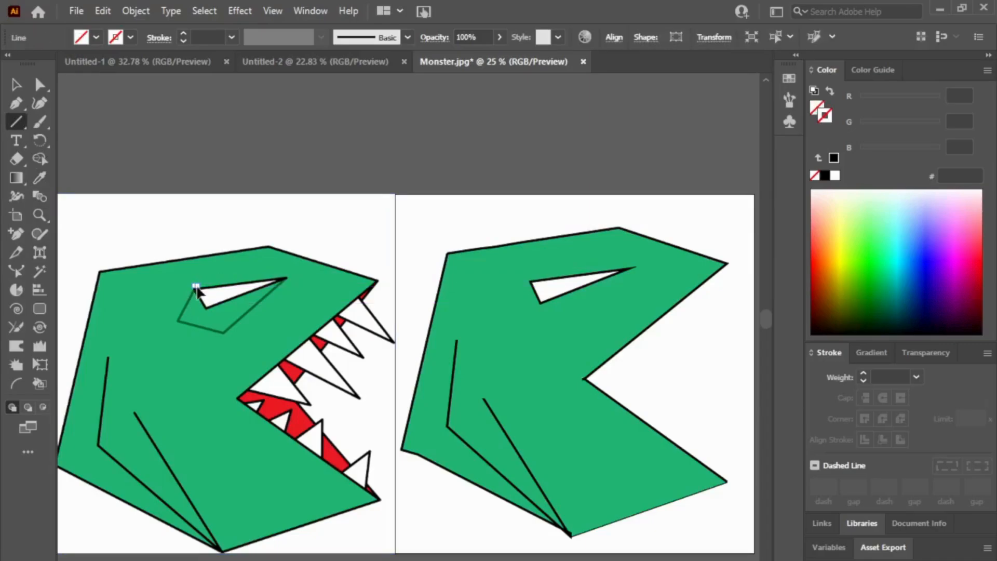
{"action": "key", "text": "ctrl+z"}
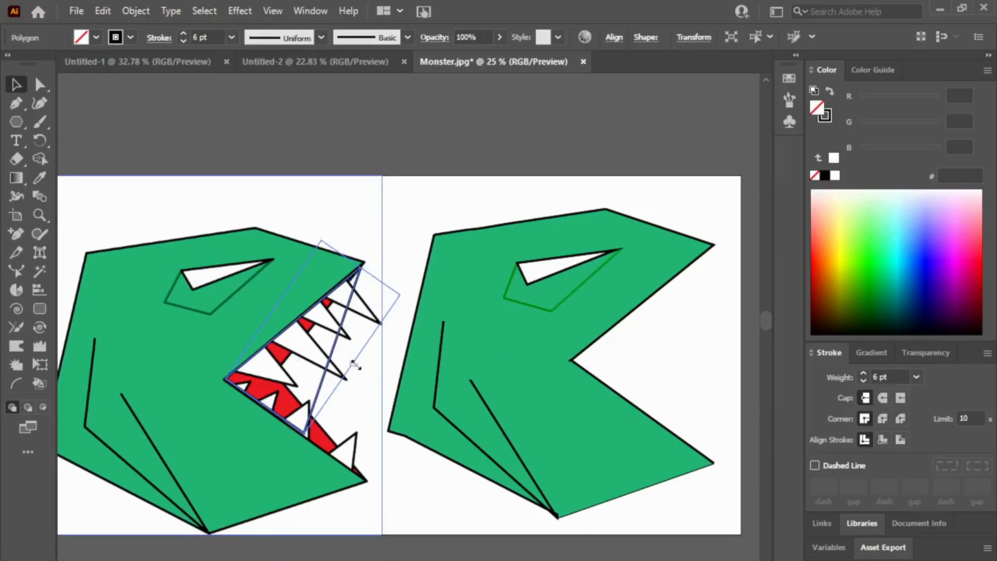
Step: Try to fit an unfilled triangle with a 6 pt black stroke over the toothed monster's open mouth
{"action": "mouse_move", "coordinate": [354, 363]}
{"action": "left_mouse_down"}
{"action": "mouse_move", "coordinate": [330, 348]}
{"action": "mouse_move", "coordinate": [357, 355]}
{"action": "left_mouse_up"}
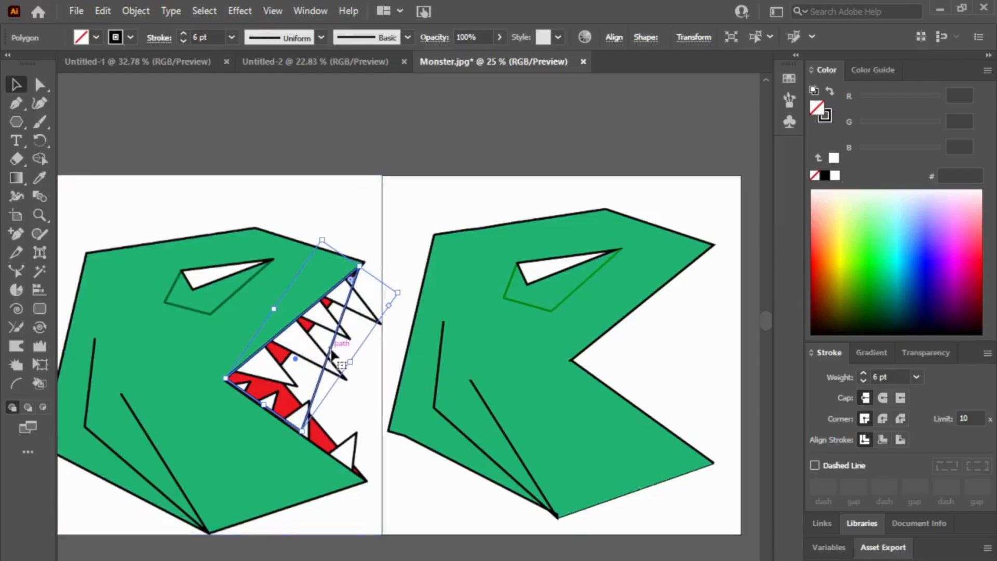
{"action": "left_click_drag", "start_coordinate": [389, 305], "coordinate": [384, 313]}
{"action": "left_click", "coordinate": [427, 205]}
{"action": "left_click", "coordinate": [340, 332]}
{"action": "left_click", "coordinate": [337, 332]}
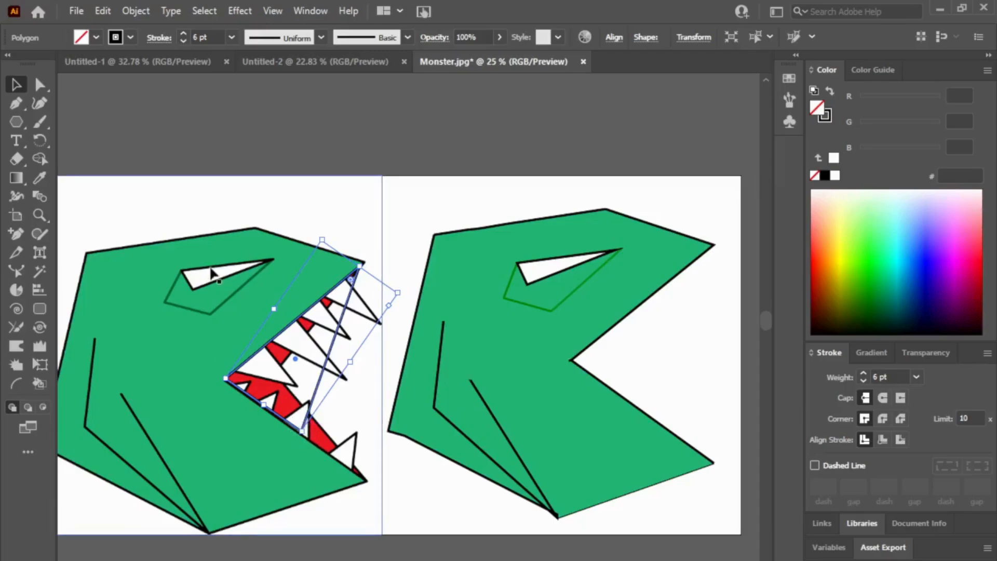
Step: Shrink the unfilled triangle to a narrow wedge and turn it along the toothed monster's upper jaw
{"action": "left_click_drag", "start_coordinate": [305, 431], "coordinate": [281, 367]}
{"action": "mouse_move", "coordinate": [356, 264]}
{"action": "left_mouse_down"}
{"action": "mouse_move", "coordinate": [363, 278]}
{"action": "mouse_move", "coordinate": [344, 268]}
{"action": "left_mouse_up"}
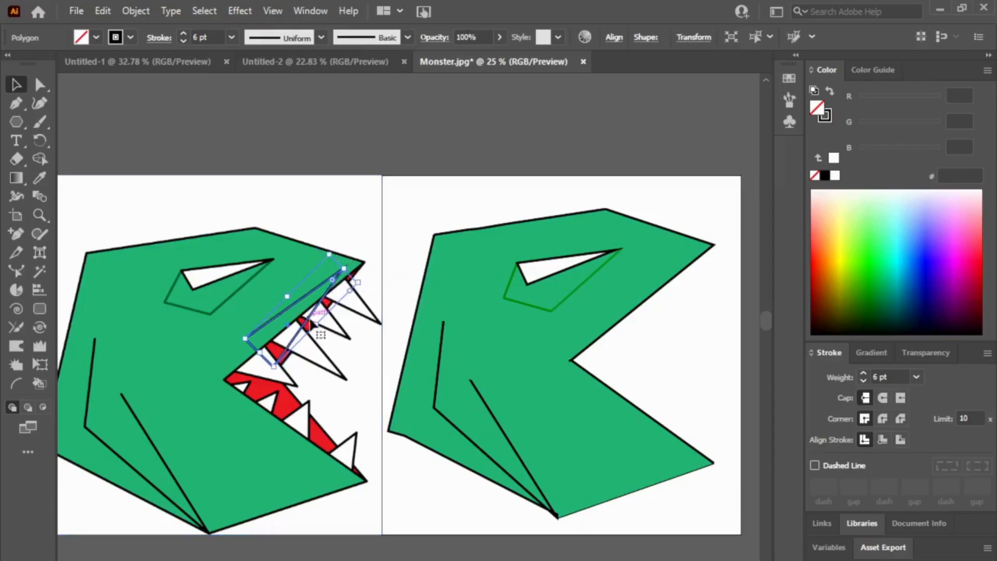
{"action": "mouse_move", "coordinate": [308, 320]}
{"action": "left_mouse_down"}
{"action": "mouse_move", "coordinate": [313, 327]}
{"action": "mouse_move", "coordinate": [300, 311]}
{"action": "left_mouse_up"}
{"action": "left_click_drag", "start_coordinate": [257, 355], "coordinate": [270, 365]}
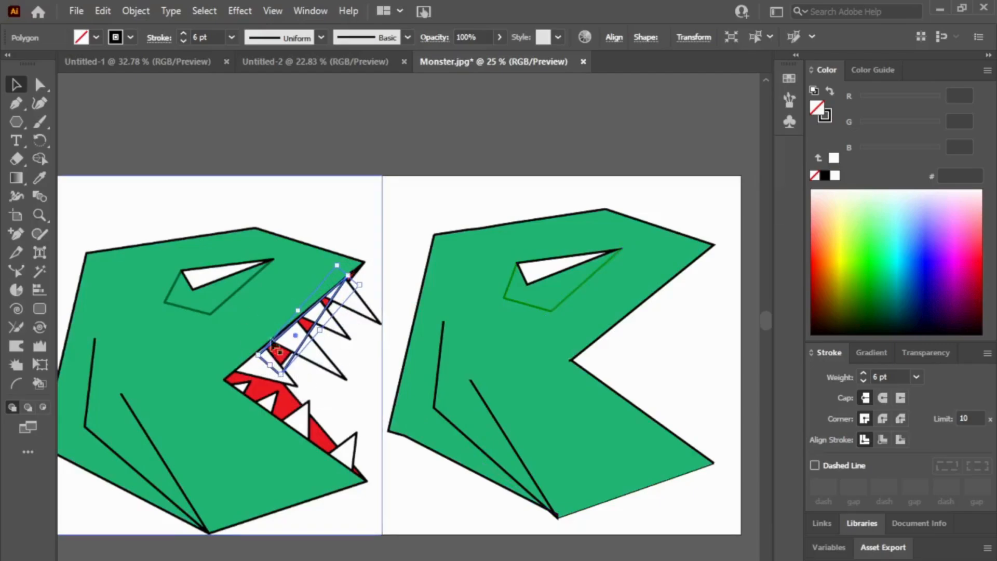
{"action": "mouse_move", "coordinate": [353, 274]}
{"action": "left_mouse_down"}
{"action": "mouse_move", "coordinate": [370, 263]}
{"action": "mouse_move", "coordinate": [367, 279]}
{"action": "left_mouse_up"}
{"action": "left_click", "coordinate": [372, 227]}
Step: Stretch the narrow triangle toward the toothed monster's snout tip, then discard it
{"action": "left_click", "coordinate": [327, 309]}
{"action": "left_click_drag", "start_coordinate": [279, 374], "coordinate": [281, 372]}
{"action": "mouse_move", "coordinate": [367, 272]}
{"action": "left_mouse_down"}
{"action": "mouse_move", "coordinate": [374, 268]}
{"action": "mouse_move", "coordinate": [375, 279]}
{"action": "left_mouse_up"}
{"action": "left_click", "coordinate": [361, 272]}
{"action": "left_click", "coordinate": [359, 263]}
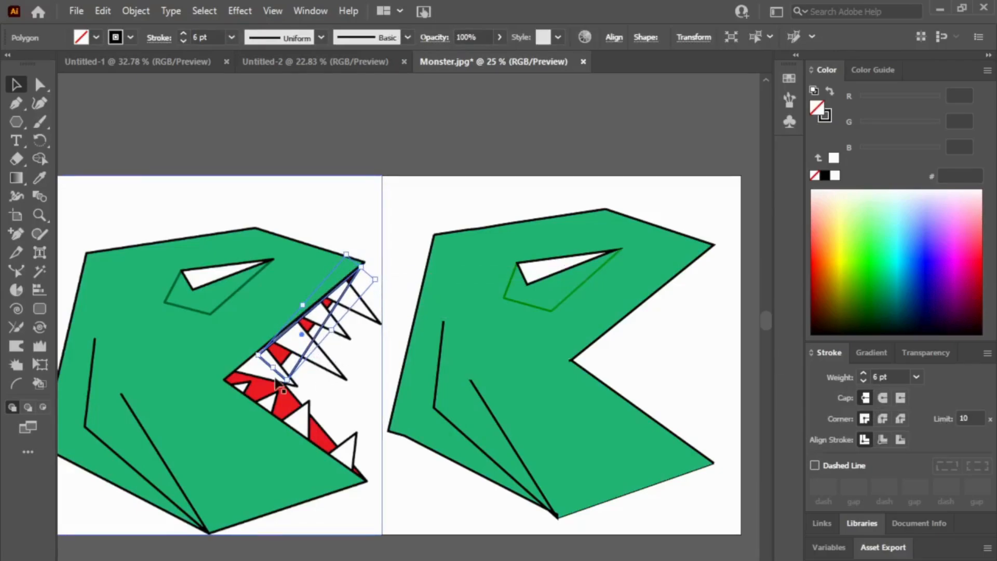
{"action": "left_click", "coordinate": [407, 284]}
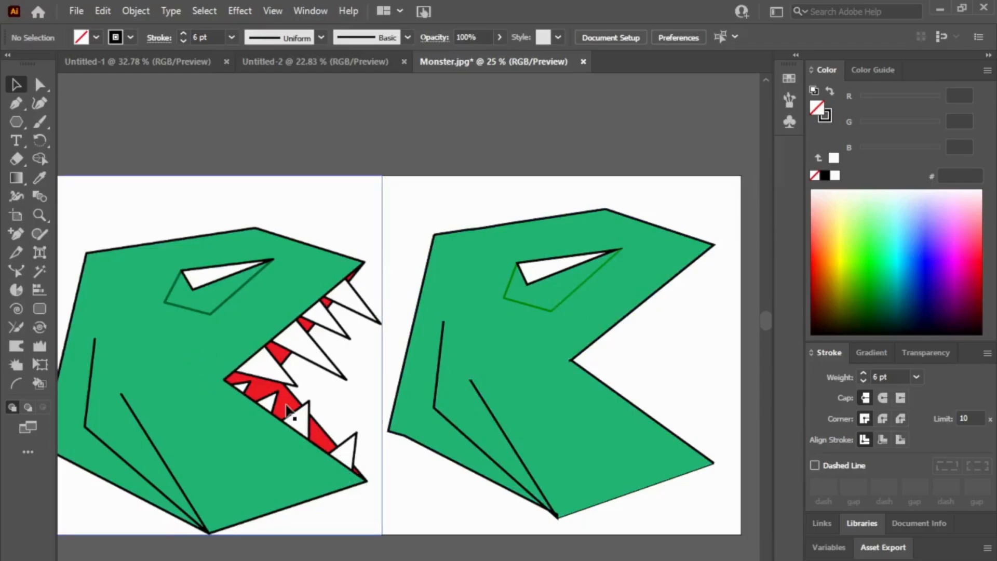
Step: Draw a 6 pt black line from the toothed monster's upper jaw tip, move it to the toothless head's mouth, and adjust its angle and length
{"action": "left_click_drag", "start_coordinate": [14, 125], "coordinate": [87, 198]}
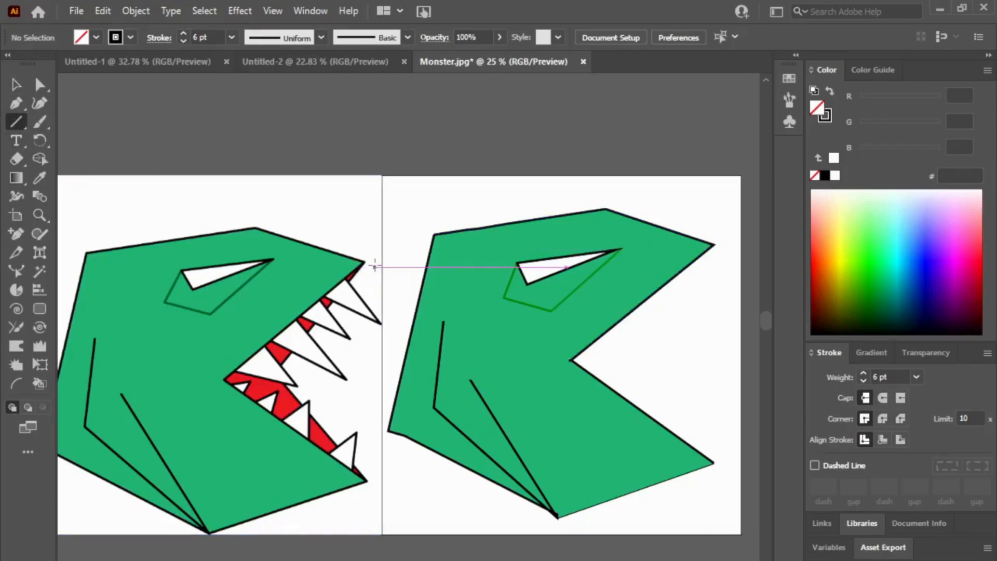
{"action": "left_click_drag", "start_coordinate": [364, 263], "coordinate": [278, 370]}
{"action": "key", "text": "v"}
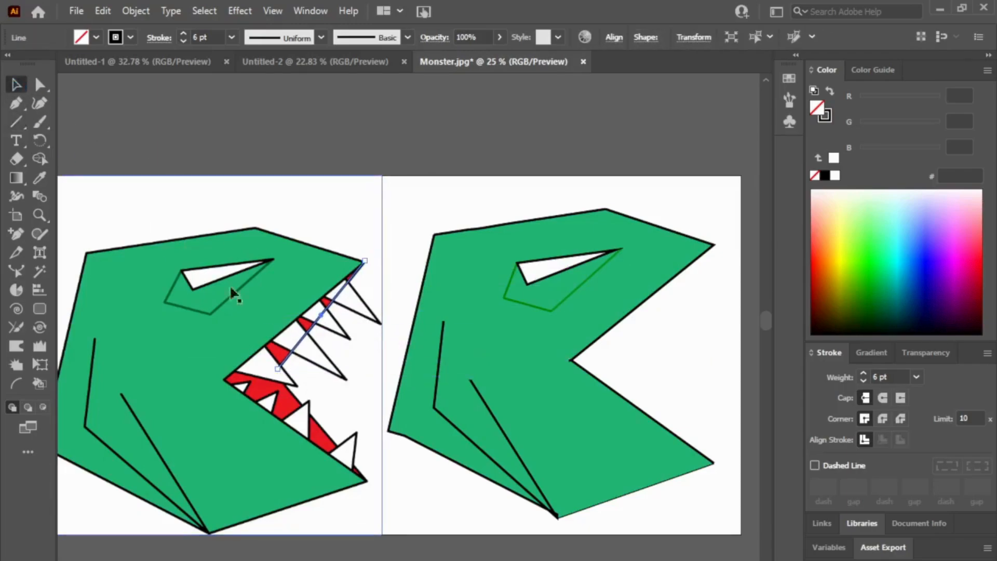
{"action": "left_click_drag", "start_coordinate": [323, 322], "coordinate": [672, 298]}
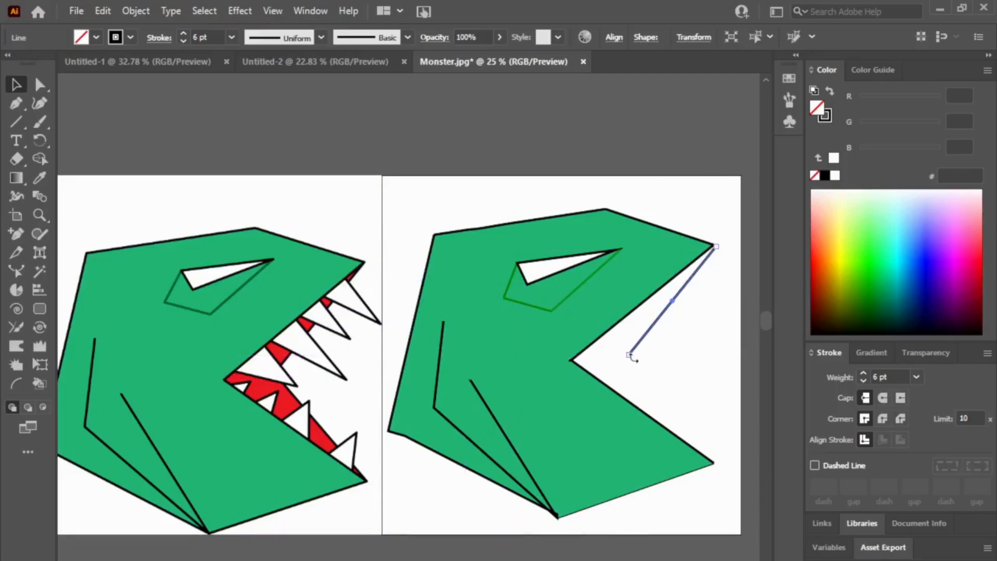
{"action": "mouse_move", "coordinate": [630, 354]}
{"action": "left_mouse_down"}
{"action": "mouse_move", "coordinate": [647, 358]}
{"action": "mouse_move", "coordinate": [638, 363]}
{"action": "left_mouse_up"}
{"action": "left_click", "coordinate": [664, 335]}
{"action": "left_click", "coordinate": [656, 338]}
Step: Draw a second black line from the toothless head's lower jaw tip up to the inner end of the first mouth line
{"action": "left_click", "coordinate": [23, 121]}
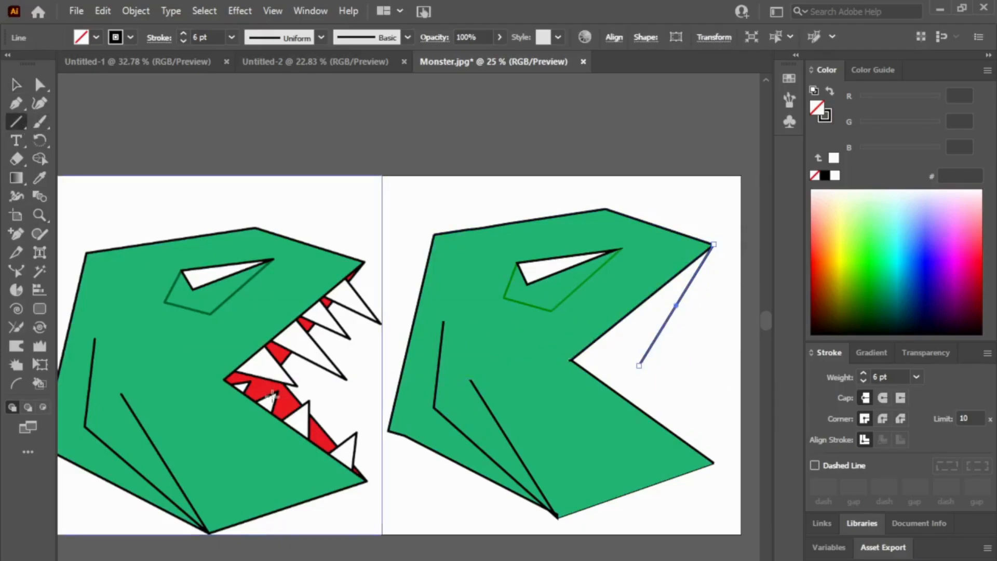
{"action": "left_click_drag", "start_coordinate": [713, 462], "coordinate": [621, 366]}
{"action": "left_click", "coordinate": [16, 84]}
Step: Select only the two mouth lines of the toothless head and join them into one path
{"action": "left_click", "coordinate": [706, 340]}
{"action": "left_click", "coordinate": [593, 354]}
{"action": "left_click_drag", "start_coordinate": [732, 334], "coordinate": [596, 364]}
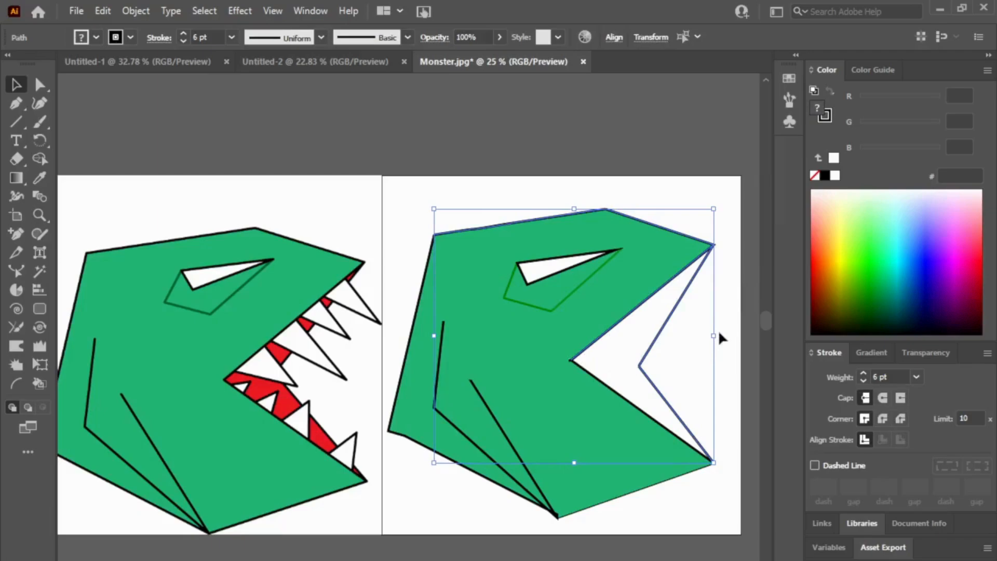
{"action": "left_click_drag", "start_coordinate": [686, 342], "coordinate": [650, 367]}
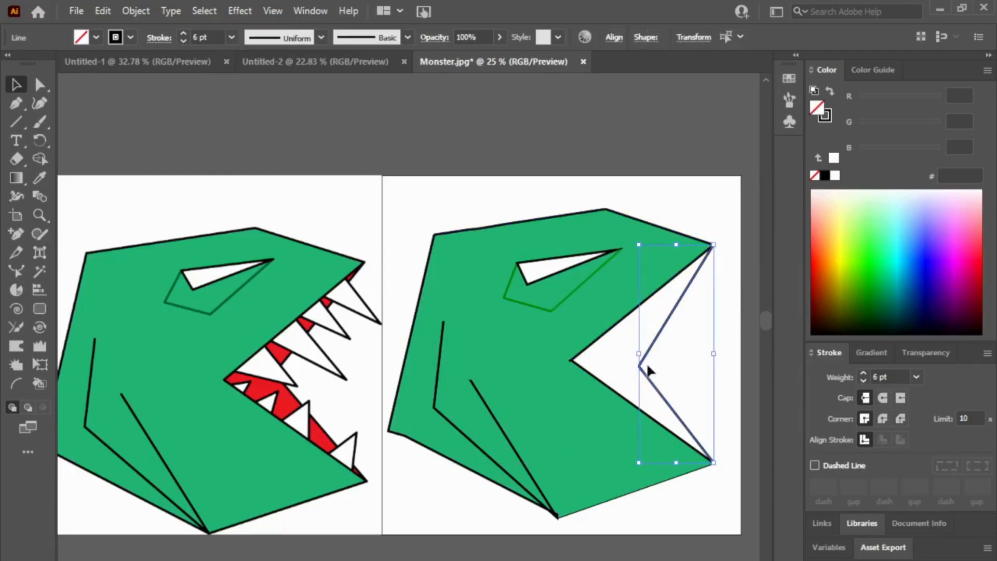
{"action": "key", "text": "ctrl+j"}
{"action": "left_click", "coordinate": [694, 333]}
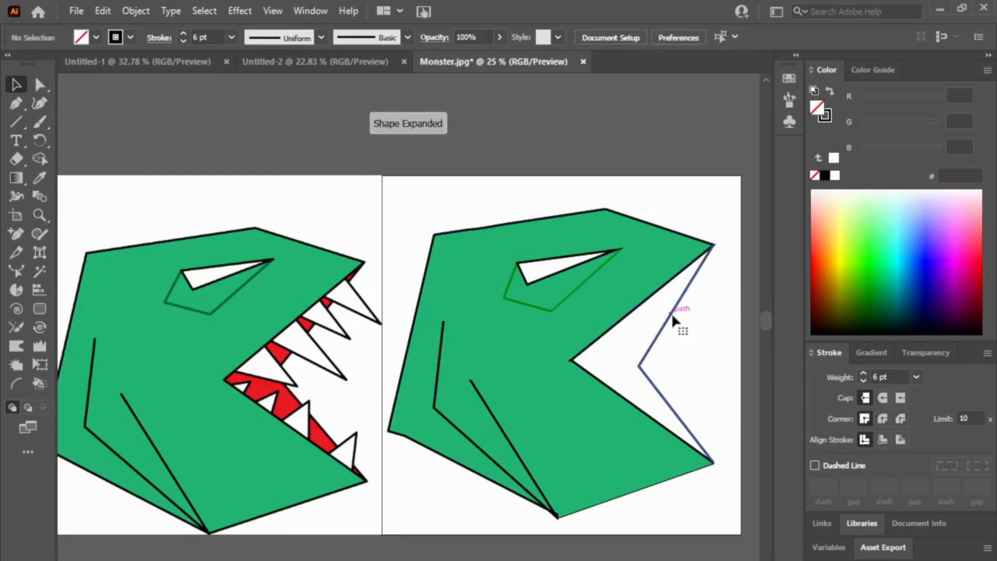
{"action": "left_click", "coordinate": [672, 313]}
{"action": "left_click", "coordinate": [654, 167]}
Step: Draw a small unfilled hexagon above the artboards, reduce it to a triangle, and move it into the toothless head's mouth
{"action": "left_click", "coordinate": [16, 122]}
{"action": "key", "text": "m"}
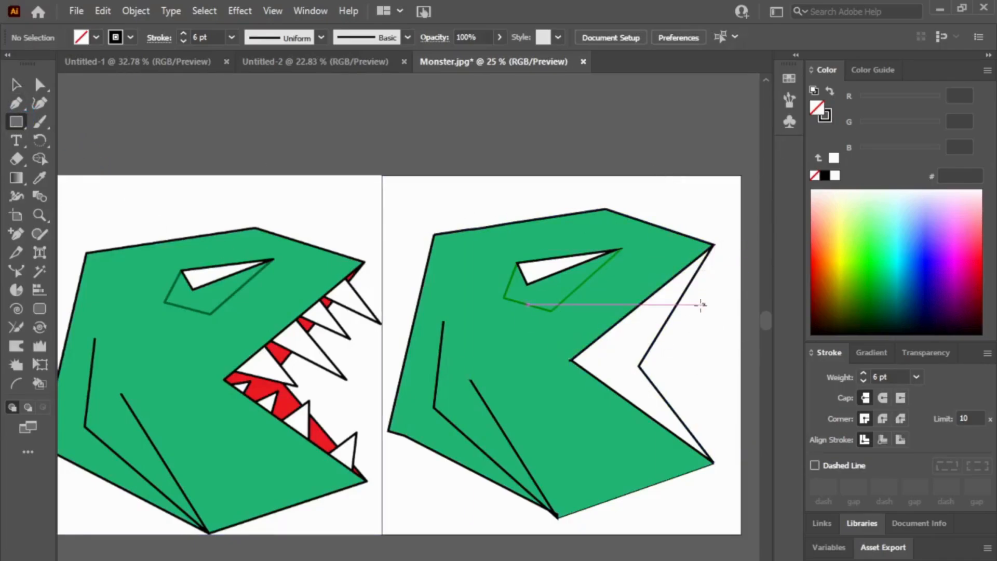
{"action": "left_click_drag", "start_coordinate": [227, 118], "coordinate": [263, 138]}
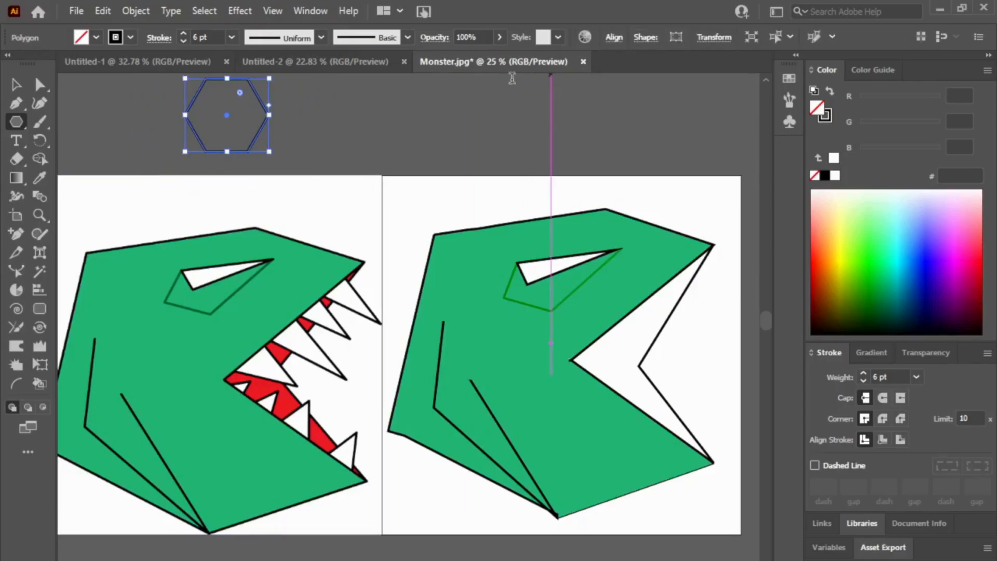
{"action": "left_click", "coordinate": [521, 62]}
{"action": "left_click_drag", "start_coordinate": [230, 114], "coordinate": [639, 357]}
Step: Rotate and enlarge the triangle until one side runs along the toothless head's upper jaw edge
{"action": "left_click_drag", "start_coordinate": [675, 329], "coordinate": [641, 340]}
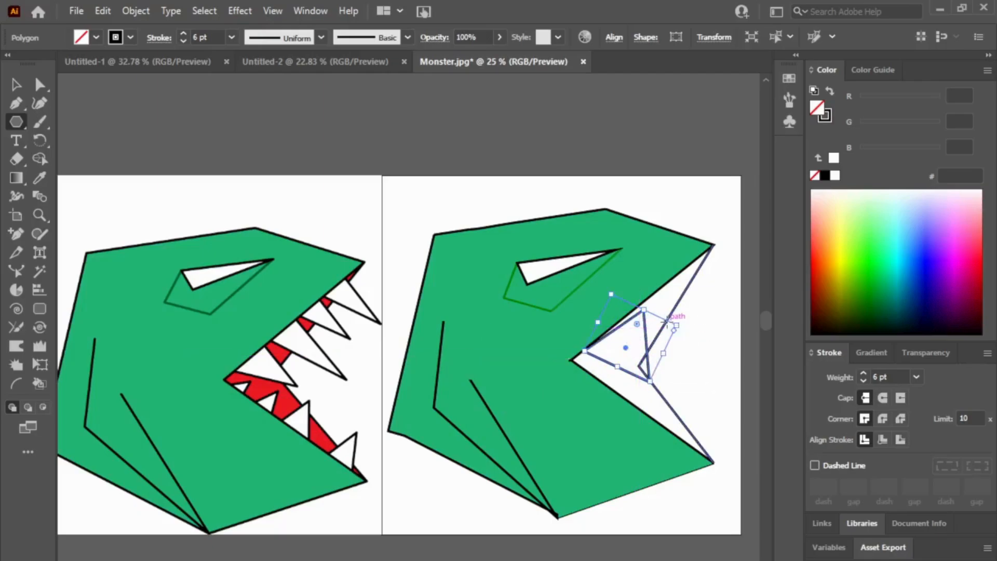
{"action": "left_click_drag", "start_coordinate": [669, 321], "coordinate": [677, 322]}
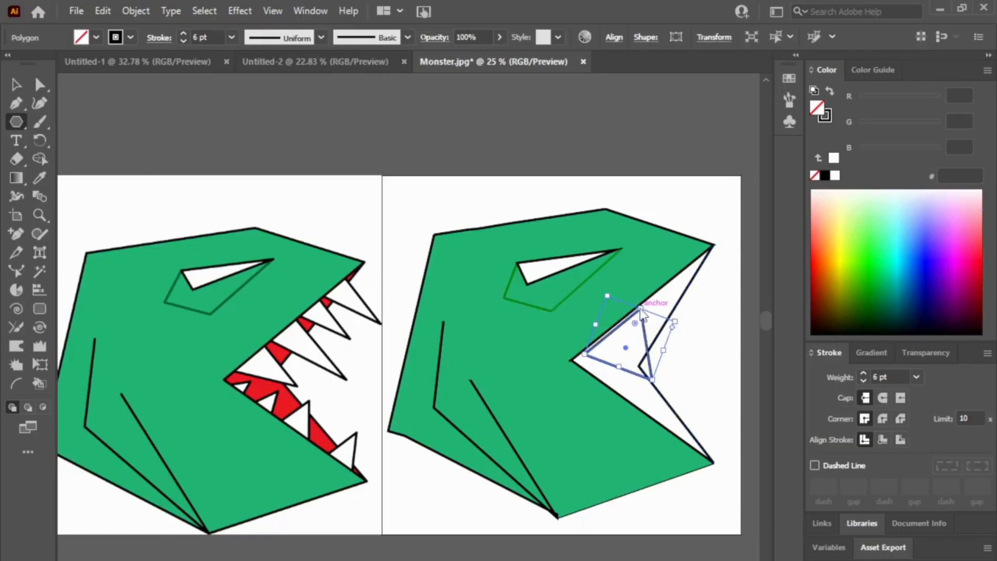
{"action": "left_click_drag", "start_coordinate": [642, 307], "coordinate": [727, 279]}
{"action": "left_click_drag", "start_coordinate": [679, 411], "coordinate": [679, 409]}
{"action": "mouse_move", "coordinate": [704, 348]}
{"action": "left_mouse_down"}
{"action": "mouse_move", "coordinate": [695, 345]}
{"action": "mouse_move", "coordinate": [708, 345]}
{"action": "left_mouse_up"}
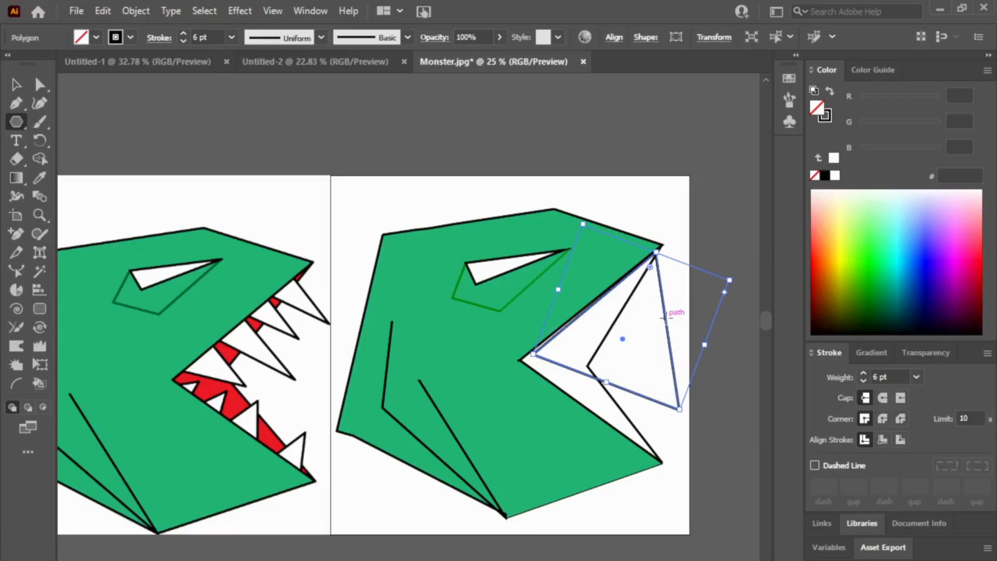
Step: Remove the triangle's stroke, fill it with the toothed mouth's red (ED1C24) using the Eyedropper, and nudge it against the upper jaw
{"action": "left_click", "coordinate": [16, 84]}
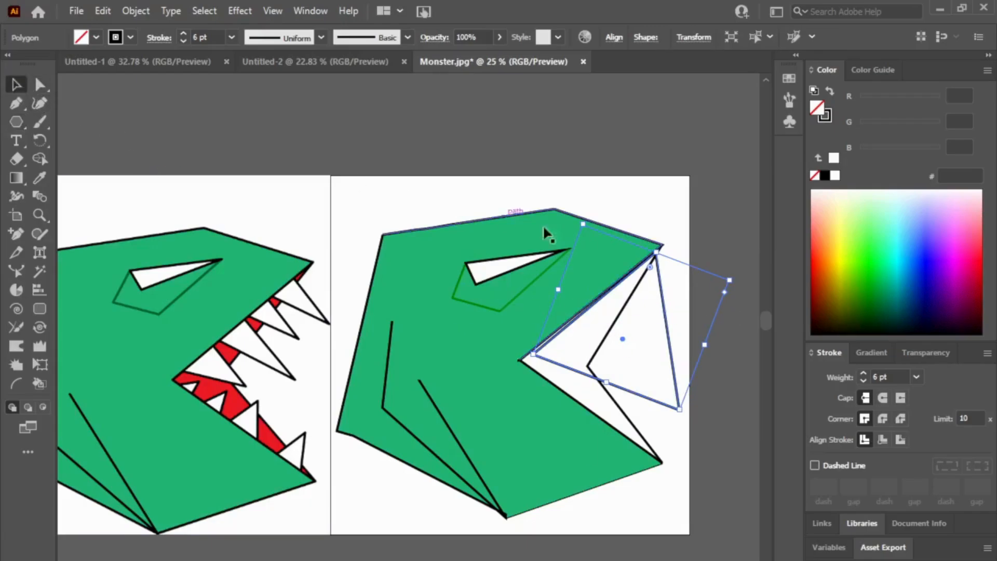
{"action": "left_click", "coordinate": [825, 115]}
{"action": "left_click", "coordinate": [815, 175]}
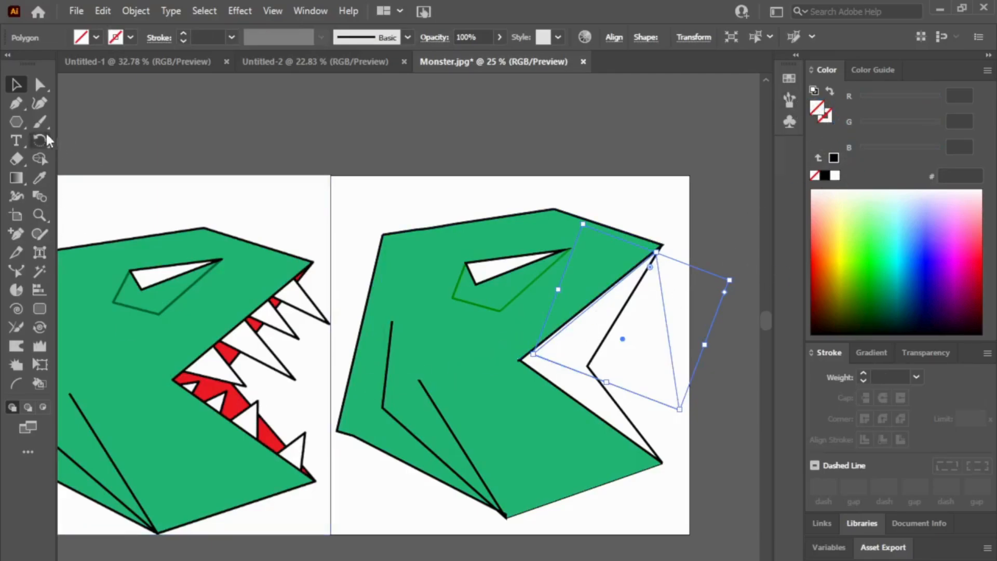
{"action": "left_click", "coordinate": [39, 178]}
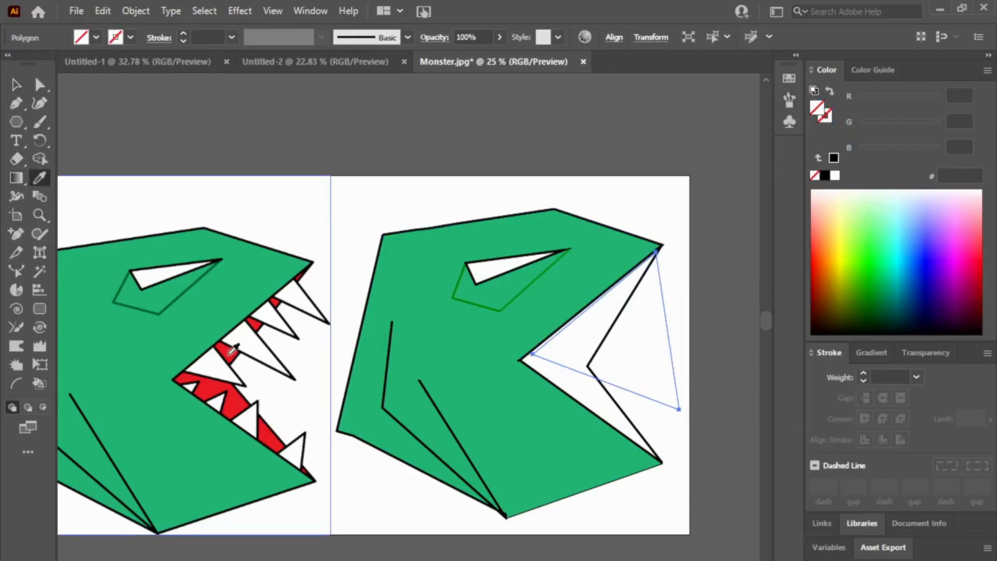
{"action": "left_click", "coordinate": [232, 349]}
{"action": "left_click", "coordinate": [16, 84]}
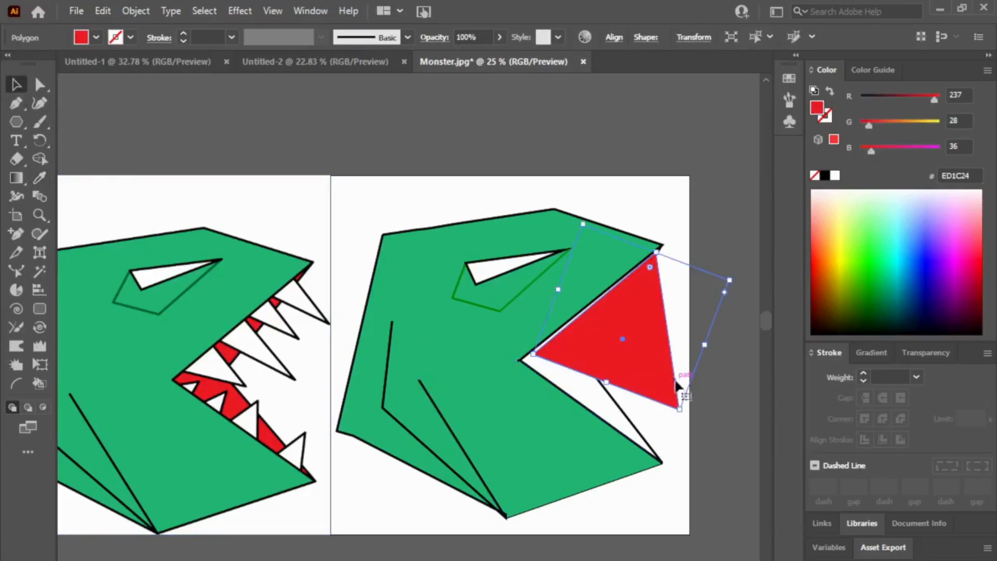
{"action": "left_click_drag", "start_coordinate": [620, 342], "coordinate": [625, 337]}
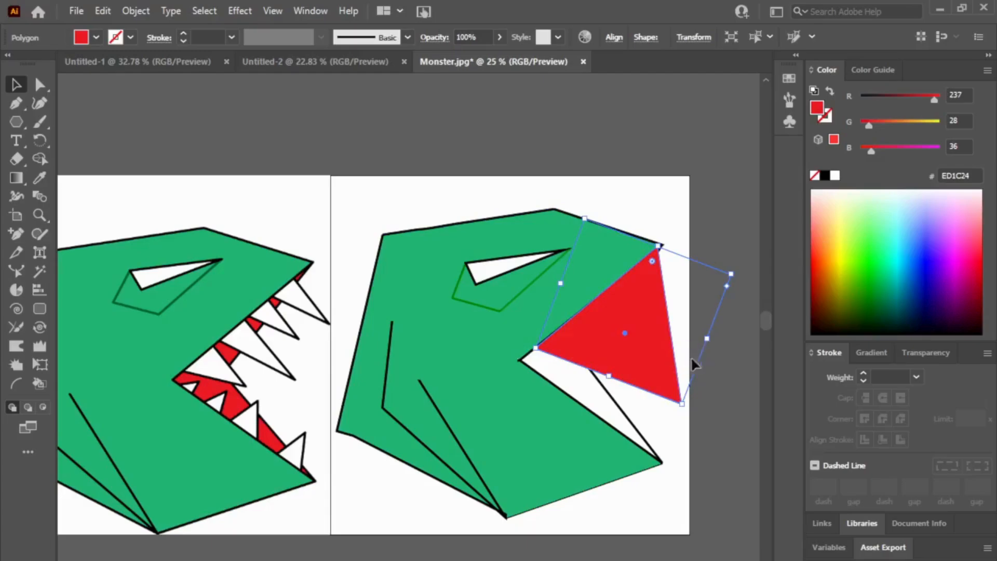
Step: Try to narrow and rotate the red triangle inside the mouth, then undo those changes
{"action": "left_click_drag", "start_coordinate": [706, 340], "coordinate": [631, 340]}
{"action": "left_click_drag", "start_coordinate": [658, 240], "coordinate": [675, 286]}
{"action": "left_click_drag", "start_coordinate": [598, 338], "coordinate": [594, 333]}
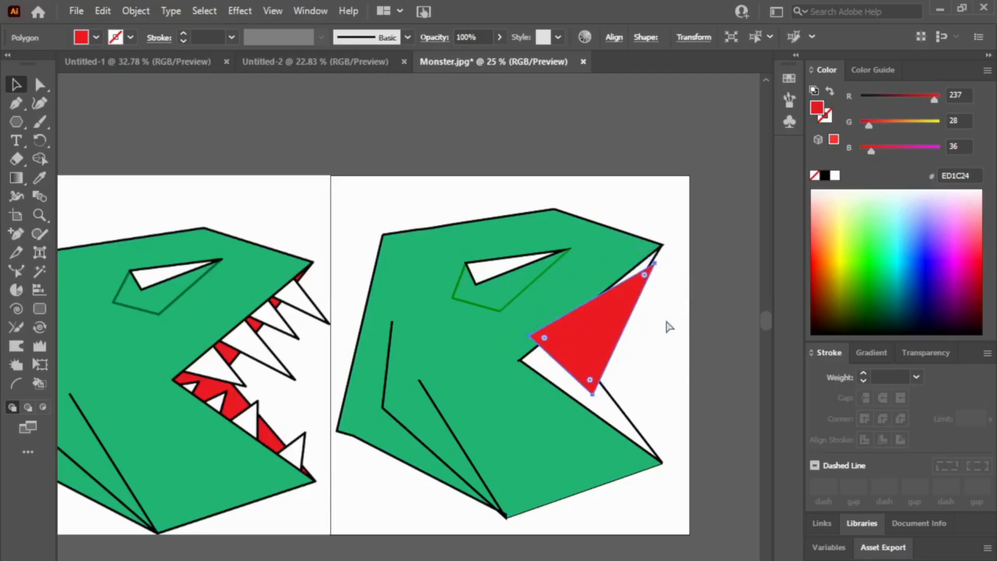
{"action": "key", "text": "ctrl+z"}
{"action": "key", "text": "ctrl+z"}
{"action": "key", "text": "ctrl+z"}
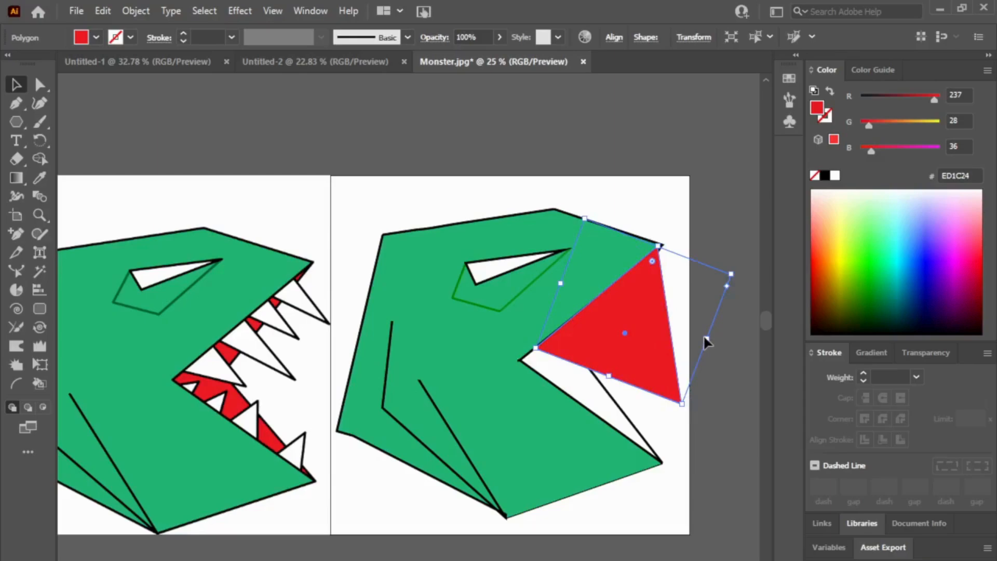
Step: Narrow the red triangle and rotate it so its long side lies flush along the upper jaw edge
{"action": "left_click_drag", "start_coordinate": [682, 403], "coordinate": [619, 394]}
{"action": "left_click_drag", "start_coordinate": [668, 250], "coordinate": [691, 282]}
{"action": "mouse_move", "coordinate": [600, 396]}
{"action": "left_mouse_down"}
{"action": "mouse_move", "coordinate": [606, 405]}
{"action": "mouse_move", "coordinate": [602, 395]}
{"action": "left_mouse_up"}
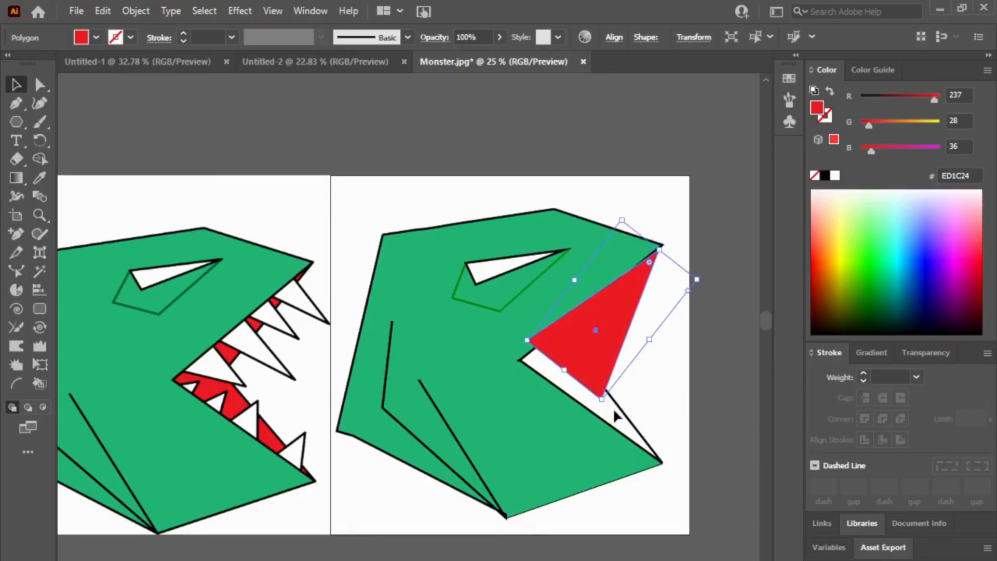
{"action": "left_click_drag", "start_coordinate": [575, 280], "coordinate": [582, 290]}
{"action": "left_click_drag", "start_coordinate": [630, 224], "coordinate": [695, 272]}
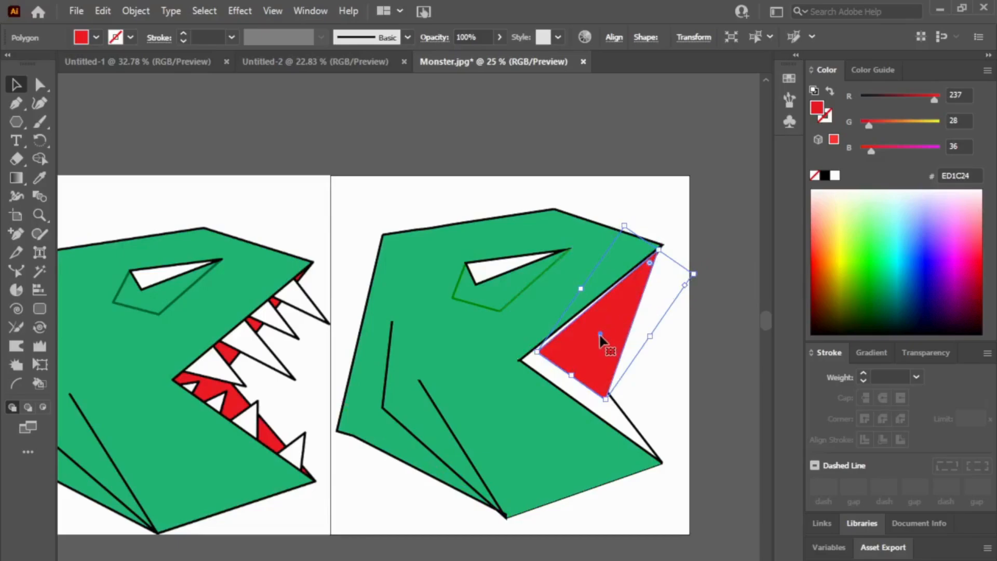
{"action": "left_click_drag", "start_coordinate": [600, 339], "coordinate": [598, 338]}
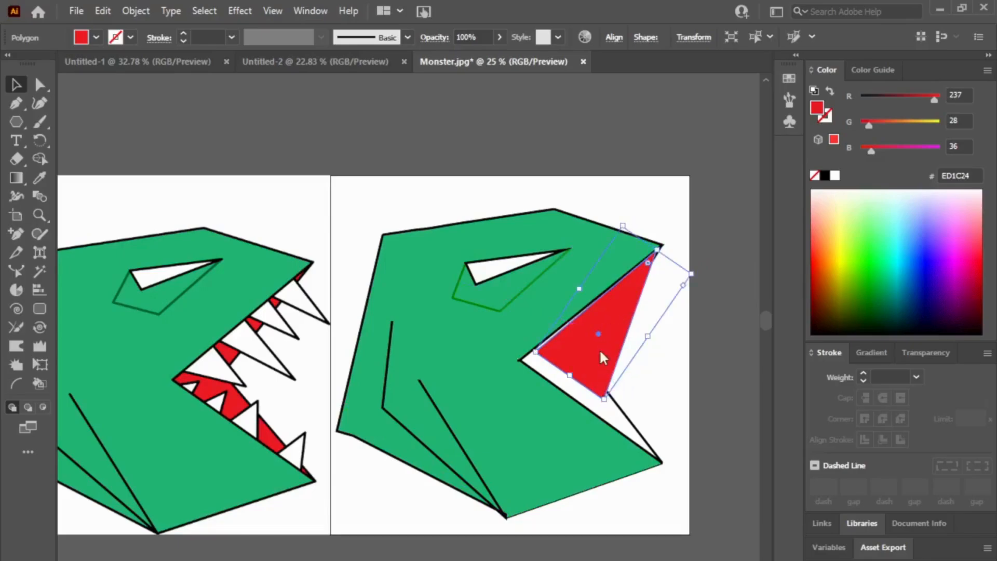
Step: Send the red triangle behind the black mouth lines and fit its outer side to the upper mouth line
{"action": "key", "text": "ctrl+bracketleft"}
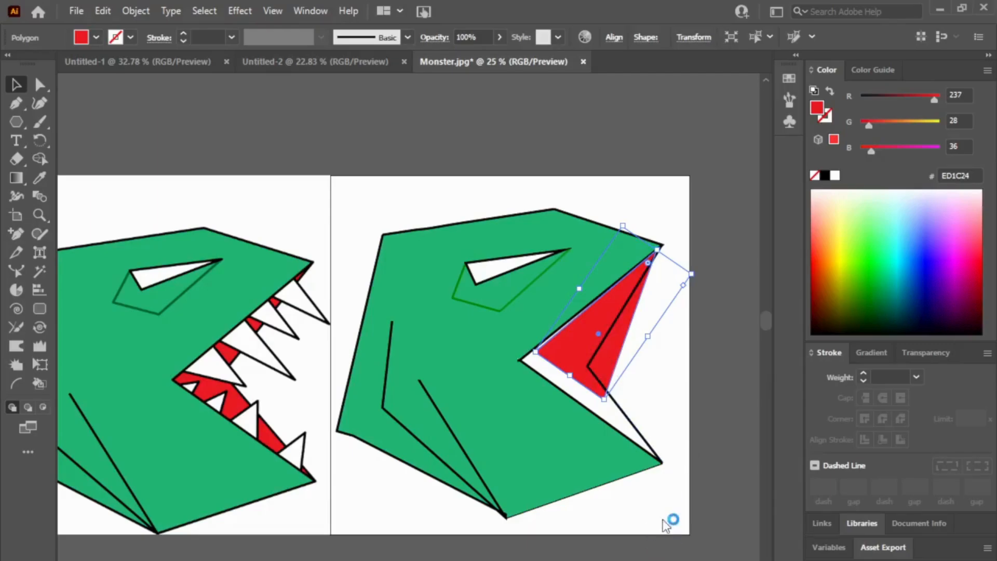
{"action": "scroll", "coordinate": [759, 163], "scroll_direction": "up", "scroll_amount": 3}
{"action": "scroll", "coordinate": [730, 381], "scroll_direction": "down", "scroll_amount": 5}
{"action": "key", "text": "ctrl+bracketright"}
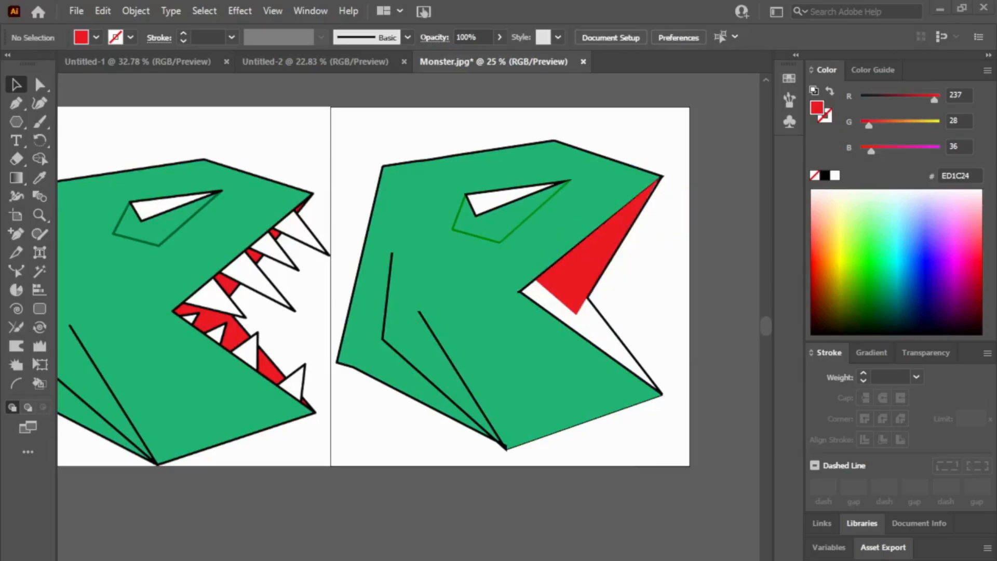
Step: Duplicate the red triangle and rotate the copy to about 220° so it points toward the lower jaw tip
{"action": "left_click", "coordinate": [580, 271]}
{"action": "key", "text": "alt"}
{"action": "left_click_drag", "start_coordinate": [597, 262], "coordinate": [581, 277]}
{"action": "left_click_drag", "start_coordinate": [657, 213], "coordinate": [646, 337]}
{"action": "left_click_drag", "start_coordinate": [672, 370], "coordinate": [668, 357]}
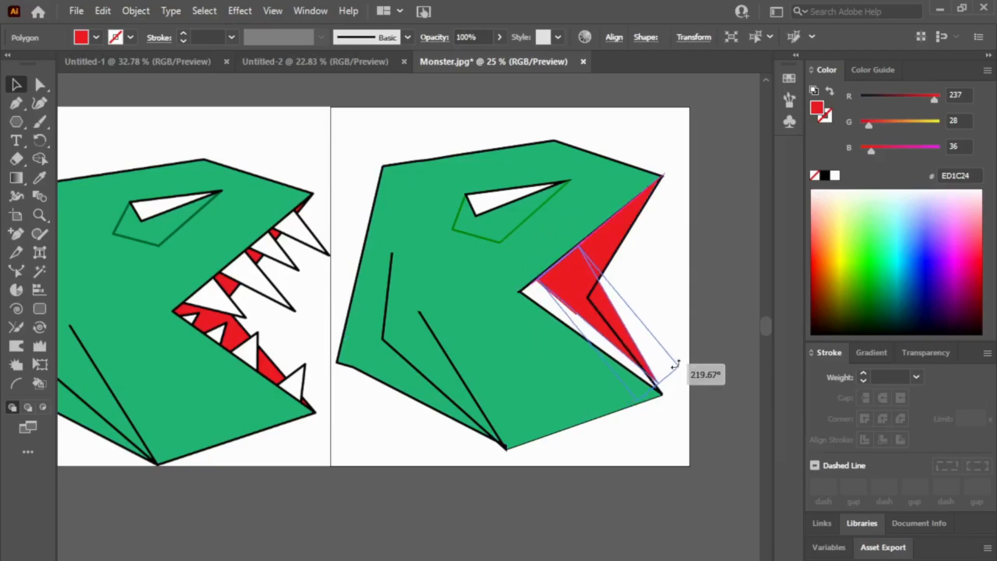
Step: Move the duplicated red triangle onto the inner mouth corner and resize it to span the gap toward the lower jaw tip
{"action": "left_click_drag", "start_coordinate": [596, 312], "coordinate": [588, 311]}
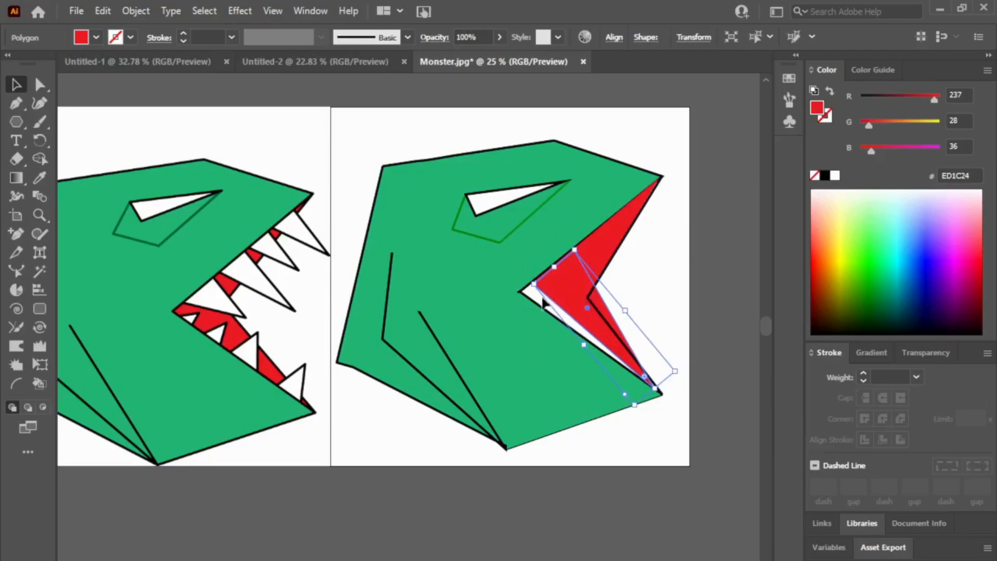
{"action": "left_click_drag", "start_coordinate": [536, 285], "coordinate": [521, 291]}
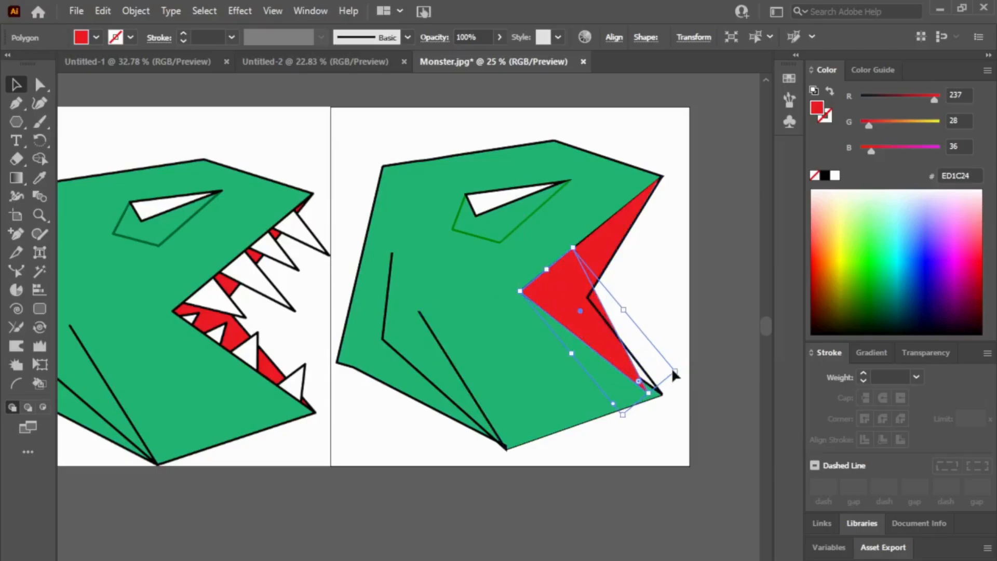
{"action": "left_click_drag", "start_coordinate": [676, 371], "coordinate": [689, 362]}
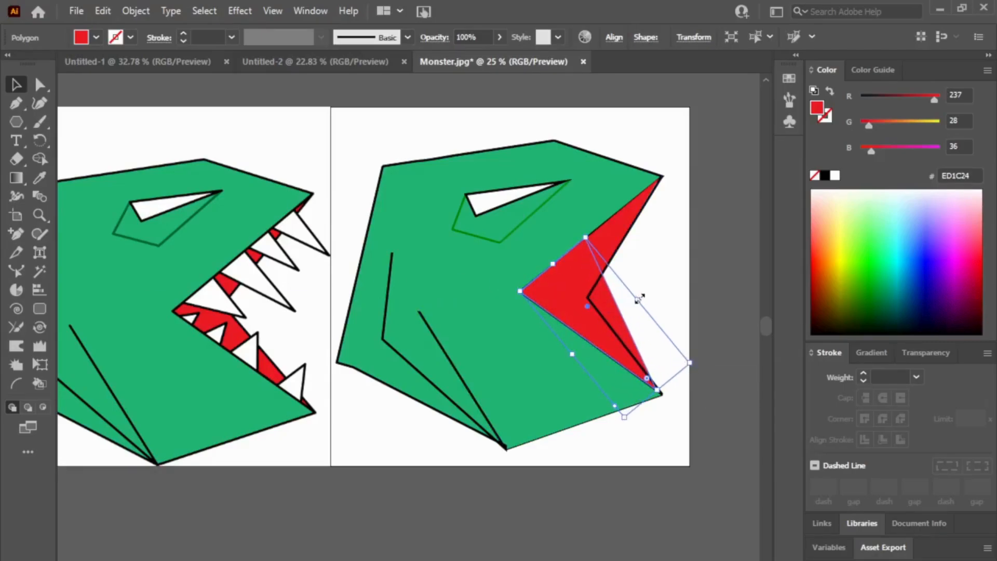
{"action": "left_click_drag", "start_coordinate": [638, 298], "coordinate": [616, 318]}
{"action": "left_click_drag", "start_coordinate": [663, 389], "coordinate": [684, 373]}
Step: Narrow and realign the lower red triangle so its corner sits on the mouth corner and its outer side follows the black lower mouth line
{"action": "left_click", "coordinate": [697, 305]}
{"action": "left_click", "coordinate": [554, 308]}
{"action": "left_click_drag", "start_coordinate": [518, 299], "coordinate": [518, 291]}
{"action": "left_click", "coordinate": [643, 333]}
{"action": "left_click", "coordinate": [617, 327]}
{"action": "left_click_drag", "start_coordinate": [550, 259], "coordinate": [553, 264]}
{"action": "left_click_drag", "start_coordinate": [524, 294], "coordinate": [520, 291]}
{"action": "left_click", "coordinate": [711, 360]}
{"action": "left_click", "coordinate": [625, 348]}
{"action": "left_click", "coordinate": [604, 343]}
{"action": "left_click_drag", "start_coordinate": [610, 316], "coordinate": [614, 313]}
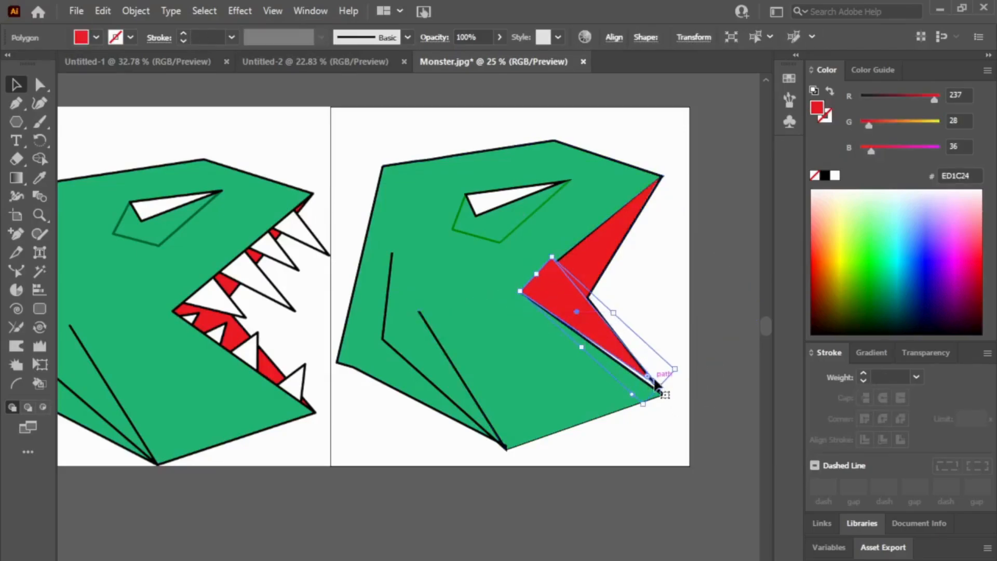
Step: Stretch the lower red triangle to the lower jaw tip and send it behind the black mouth lines
{"action": "left_click_drag", "start_coordinate": [646, 378], "coordinate": [679, 386]}
{"action": "left_click", "coordinate": [694, 358]}
{"action": "left_click", "coordinate": [580, 312]}
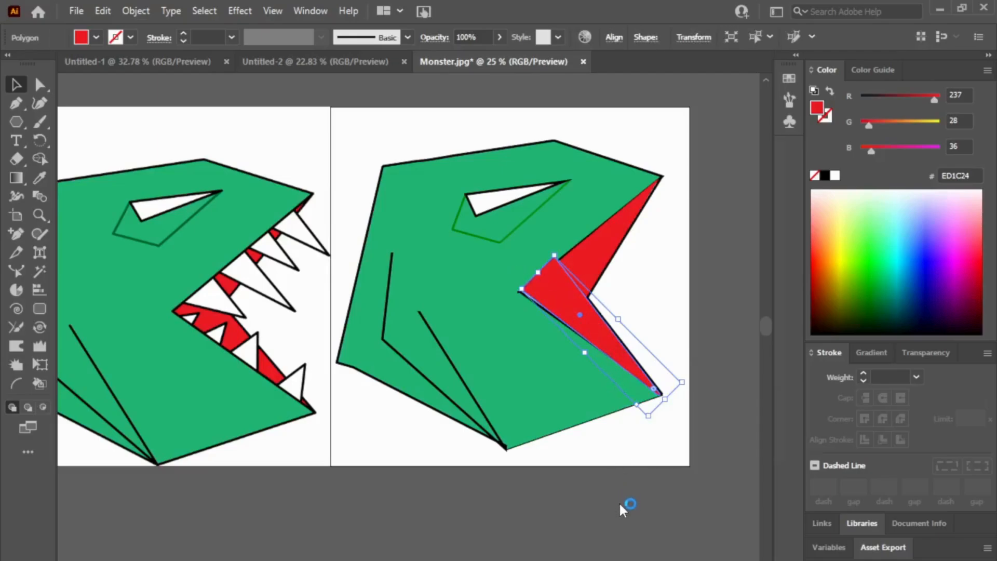
{"action": "left_click", "coordinate": [714, 368]}
{"action": "left_click", "coordinate": [578, 305]}
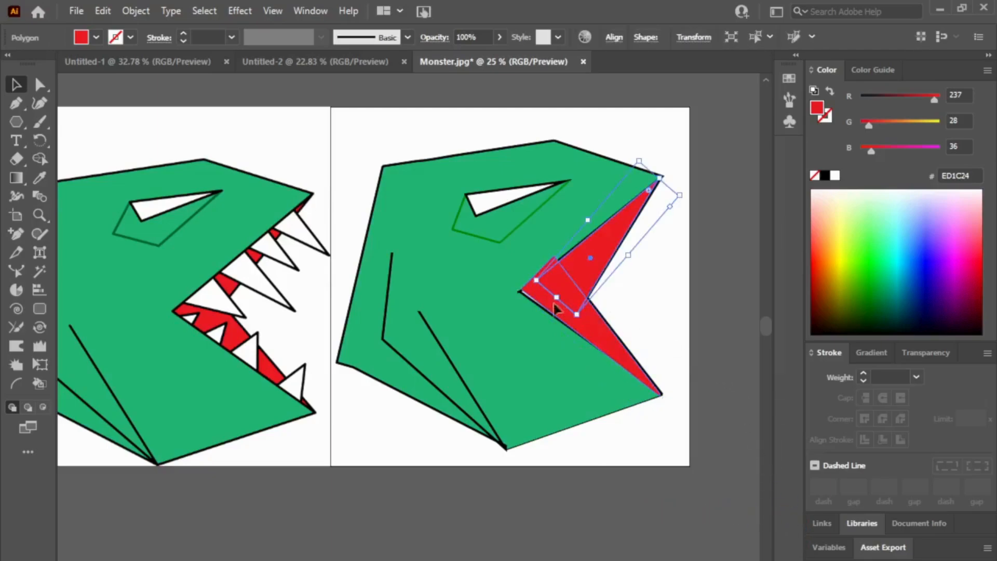
{"action": "left_click", "coordinate": [555, 309]}
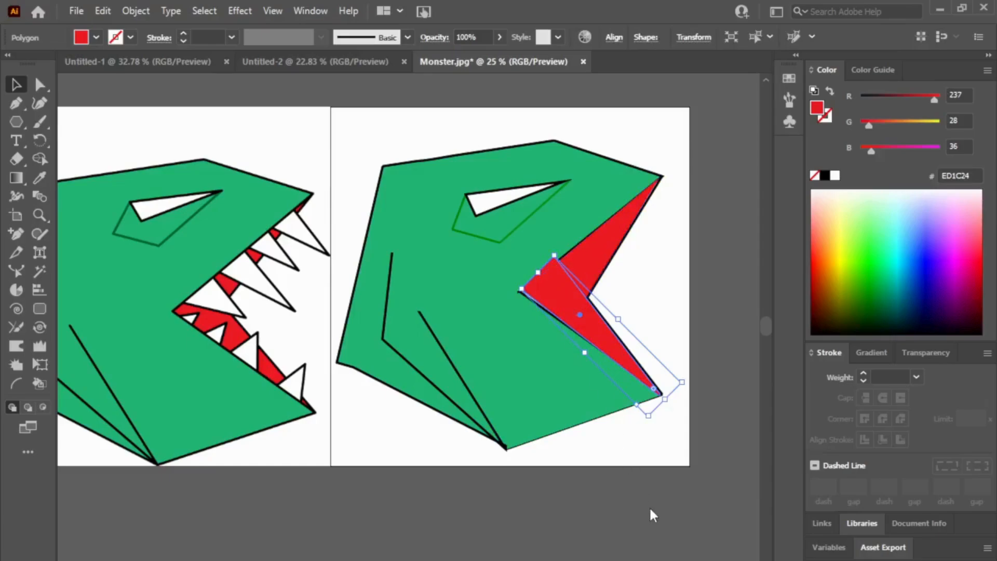
{"action": "key", "text": "Delete"}
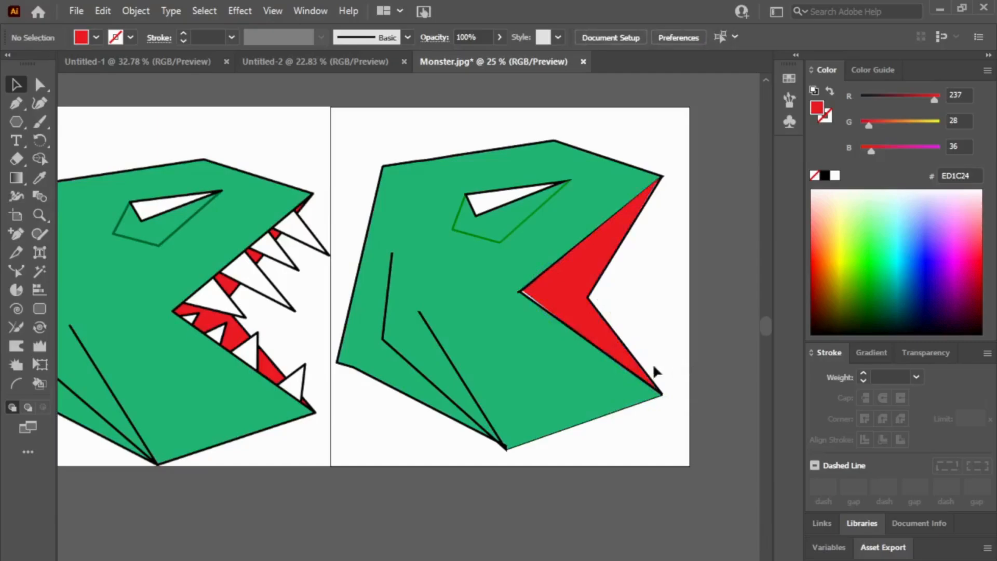
Step: Adjust both red triangles' corners so they close the remaining white gaps at the mouth corner and along the lower mouth line
{"action": "left_click", "coordinate": [575, 313]}
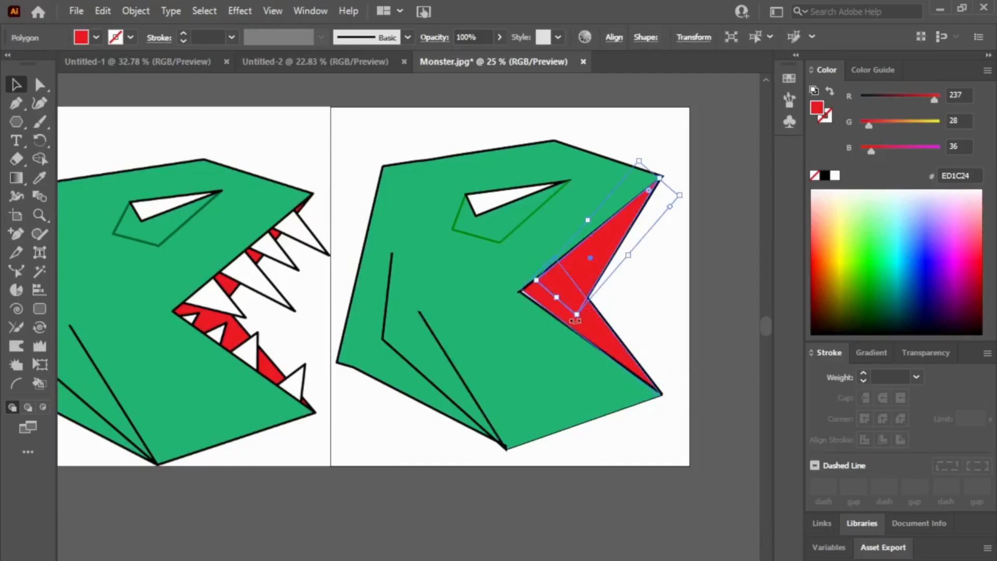
{"action": "left_click_drag", "start_coordinate": [537, 281], "coordinate": [520, 291]}
{"action": "left_click", "coordinate": [691, 324]}
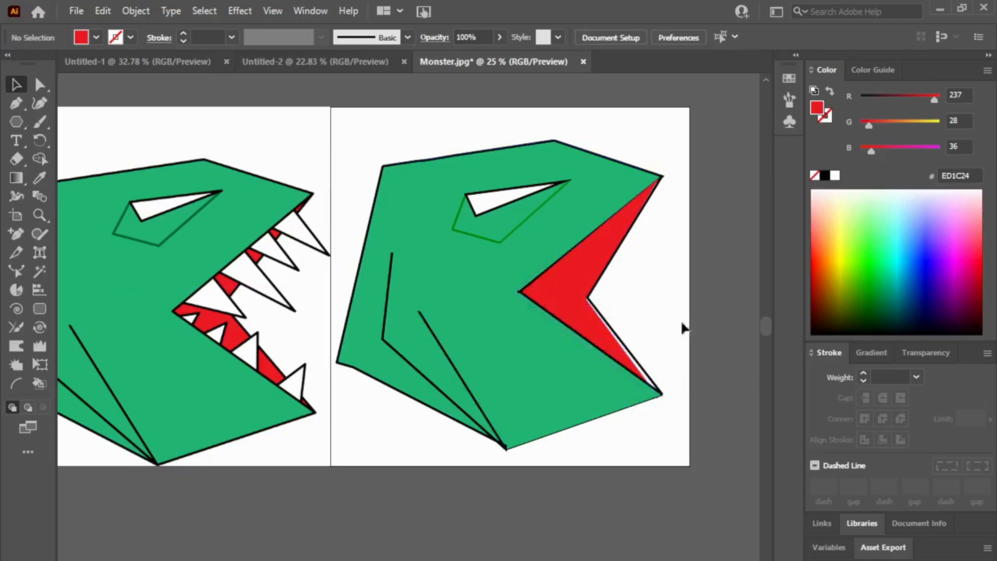
{"action": "left_click", "coordinate": [609, 344]}
{"action": "left_click_drag", "start_coordinate": [686, 382], "coordinate": [667, 394]}
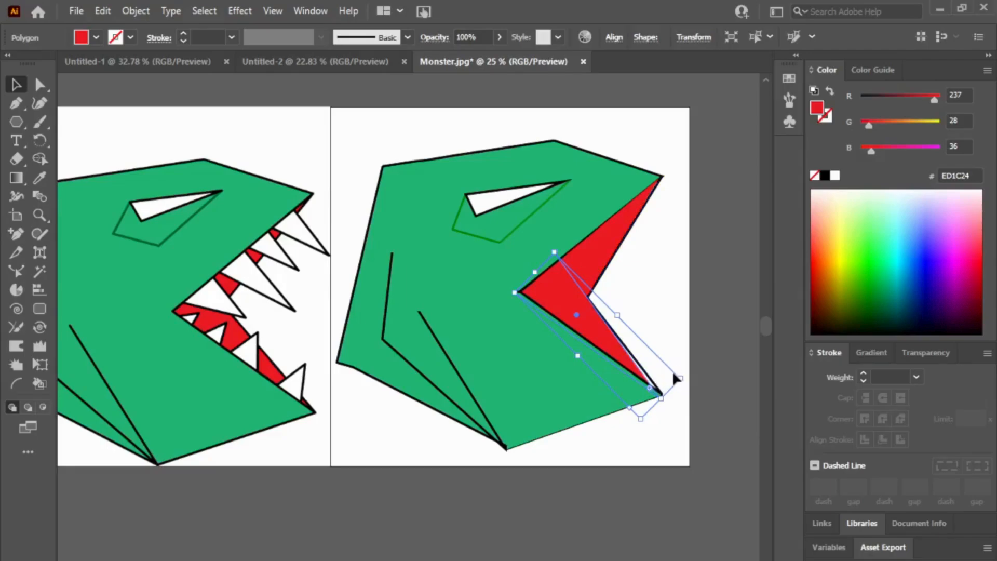
{"action": "left_click_drag", "start_coordinate": [673, 372], "coordinate": [676, 367]}
{"action": "left_click", "coordinate": [715, 355]}
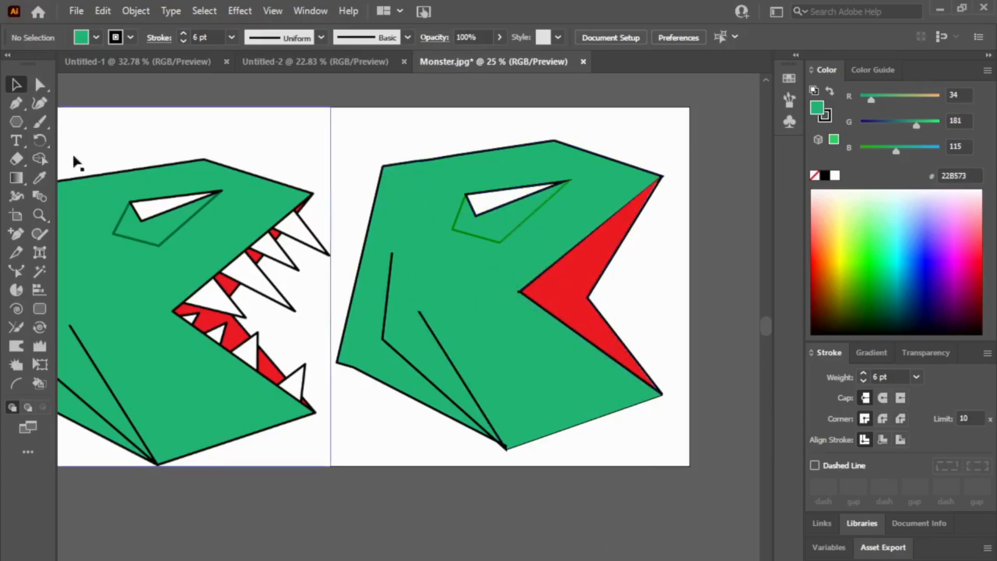
Step: Create a white triangle with a 6 pt black outline from a small polygon over the reference drawing's front upper tooth
{"action": "left_click", "coordinate": [16, 121]}
{"action": "left_click_drag", "start_coordinate": [244, 120], "coordinate": [248, 144]}
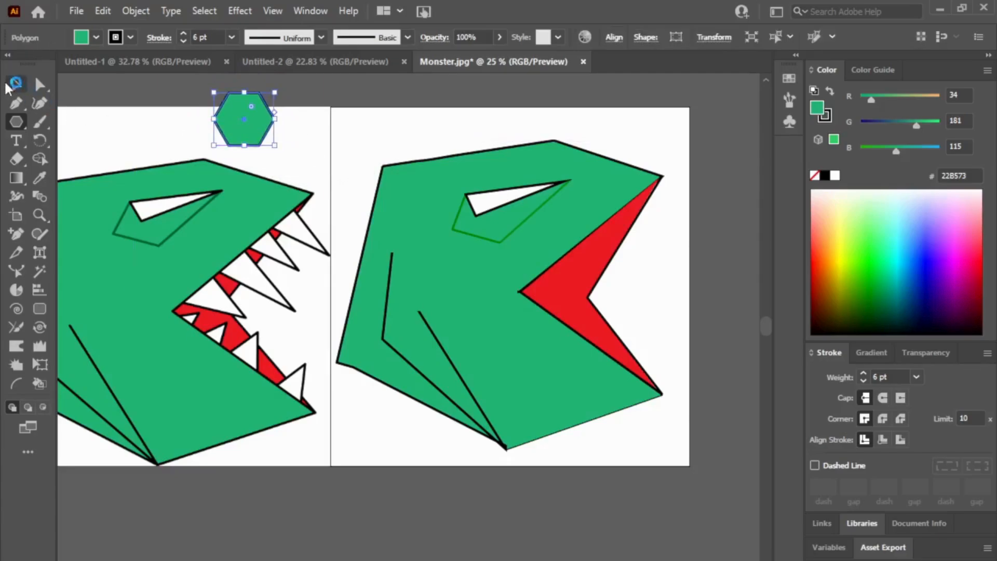
{"action": "left_click", "coordinate": [22, 87]}
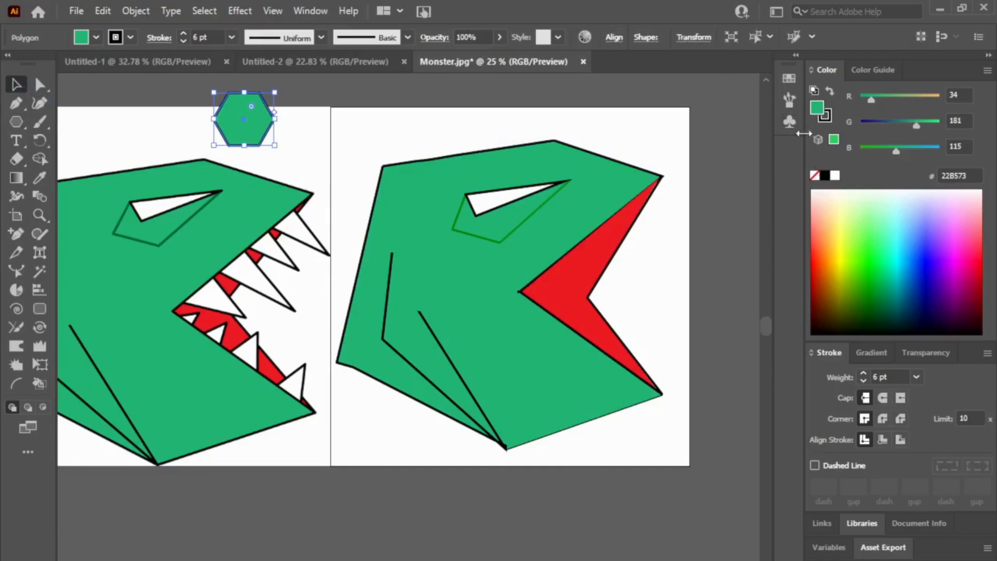
{"action": "left_click", "coordinate": [814, 176]}
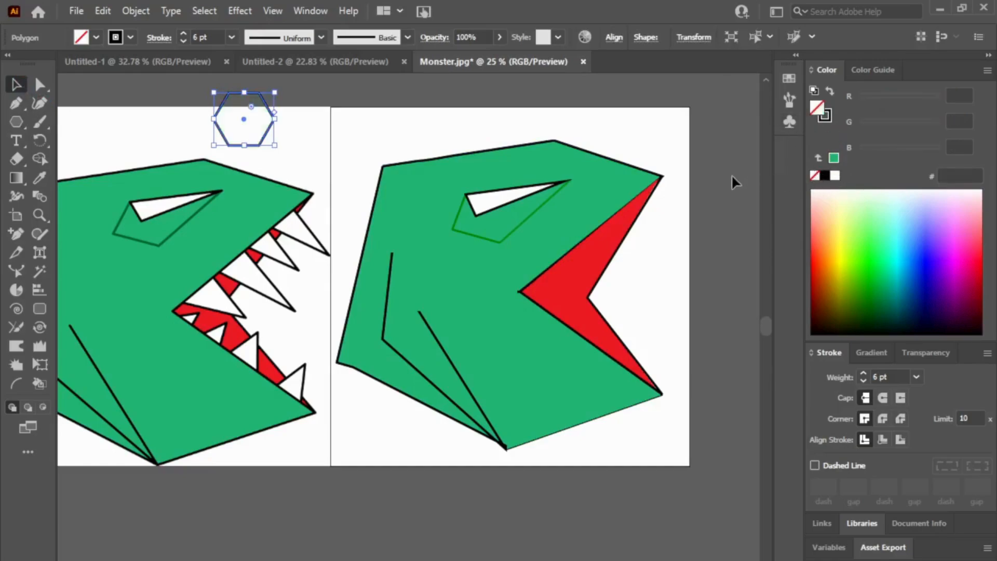
{"action": "left_click", "coordinate": [834, 175]}
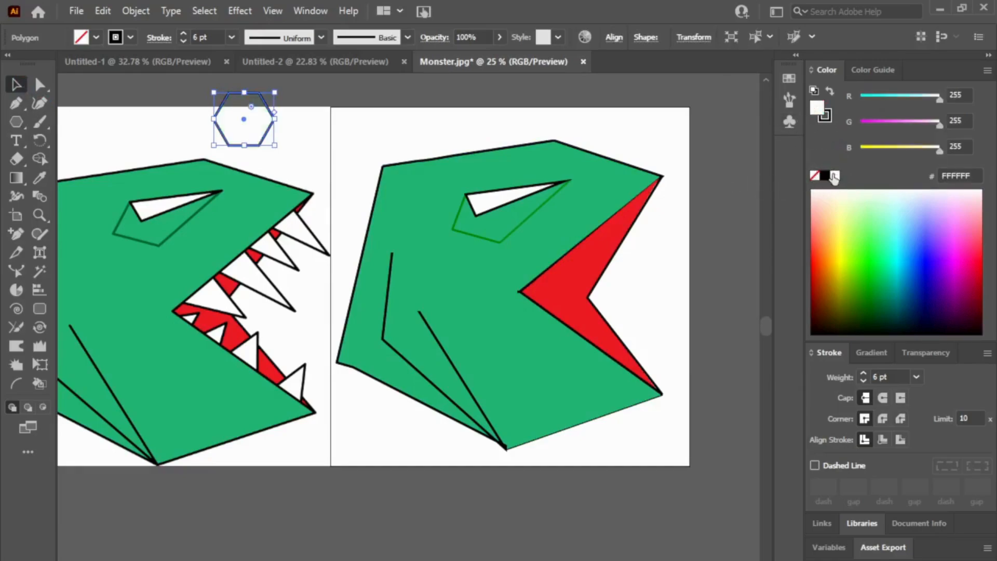
{"action": "left_click_drag", "start_coordinate": [247, 119], "coordinate": [306, 219]}
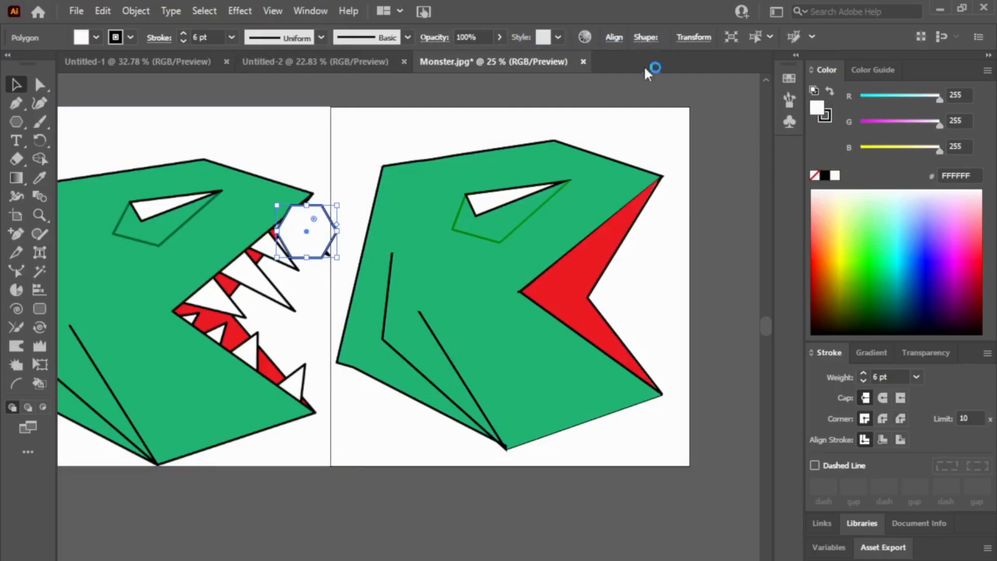
{"action": "left_click", "coordinate": [522, 58]}
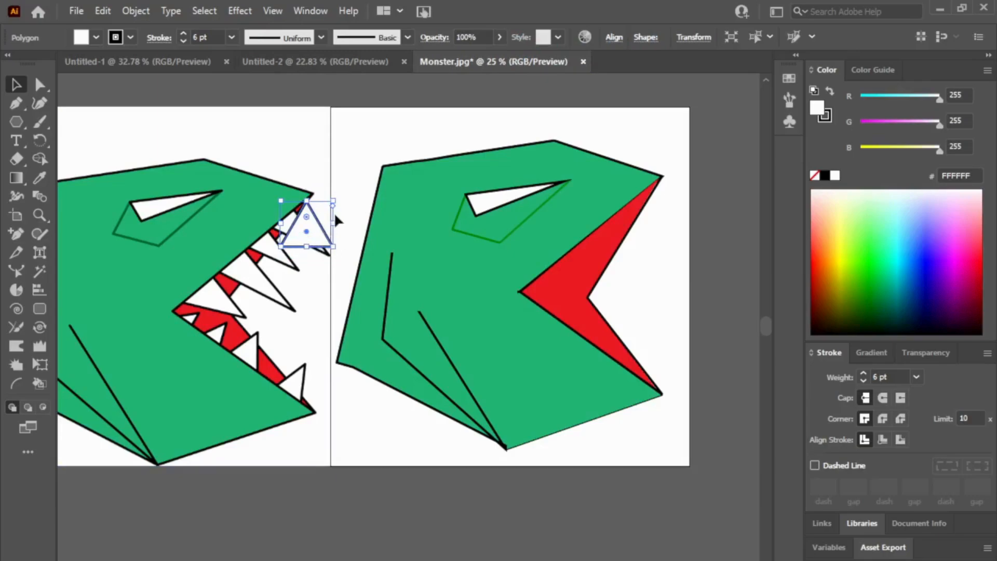
Step: Rotate and narrow the white triangle to match the slant and shape of the reference's front upper tooth
{"action": "left_click_drag", "start_coordinate": [336, 208], "coordinate": [300, 264]}
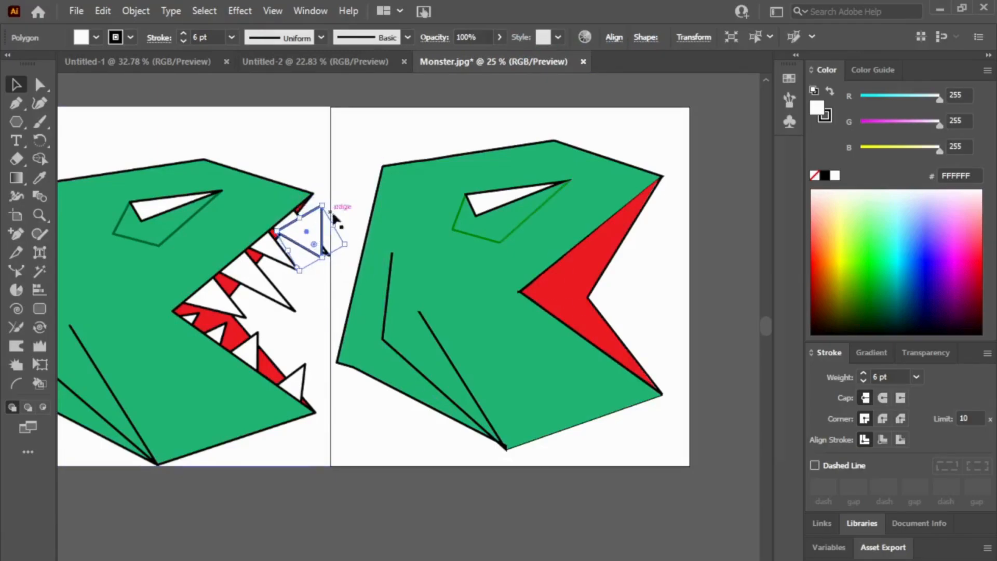
{"action": "left_click_drag", "start_coordinate": [338, 228], "coordinate": [329, 223]}
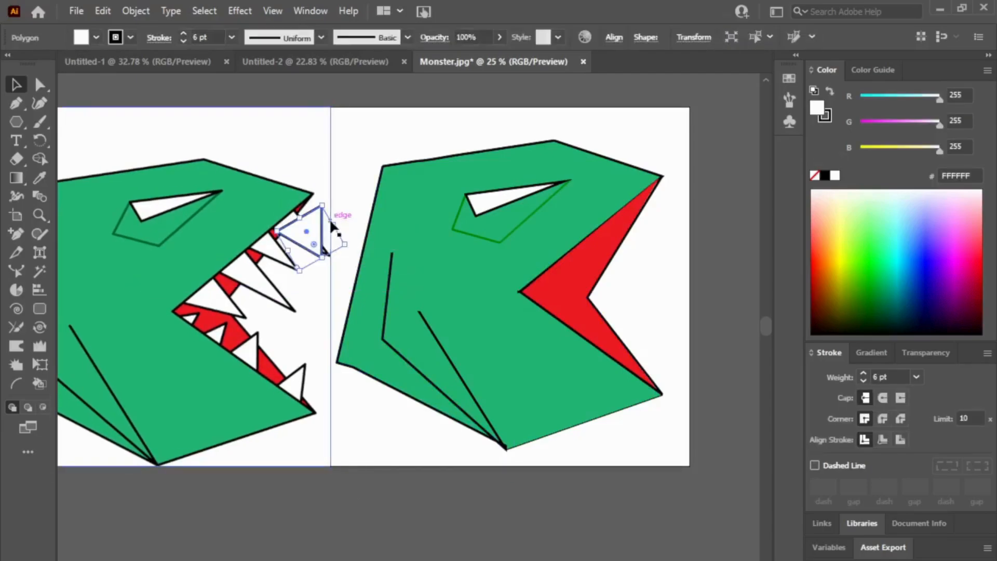
{"action": "left_click_drag", "start_coordinate": [333, 225], "coordinate": [318, 234]}
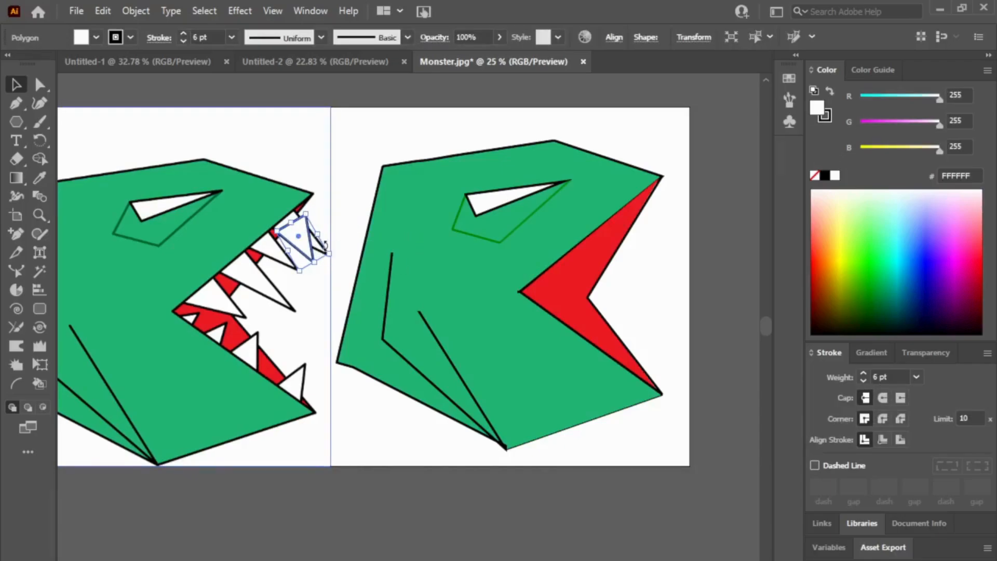
{"action": "left_click_drag", "start_coordinate": [325, 244], "coordinate": [322, 236]}
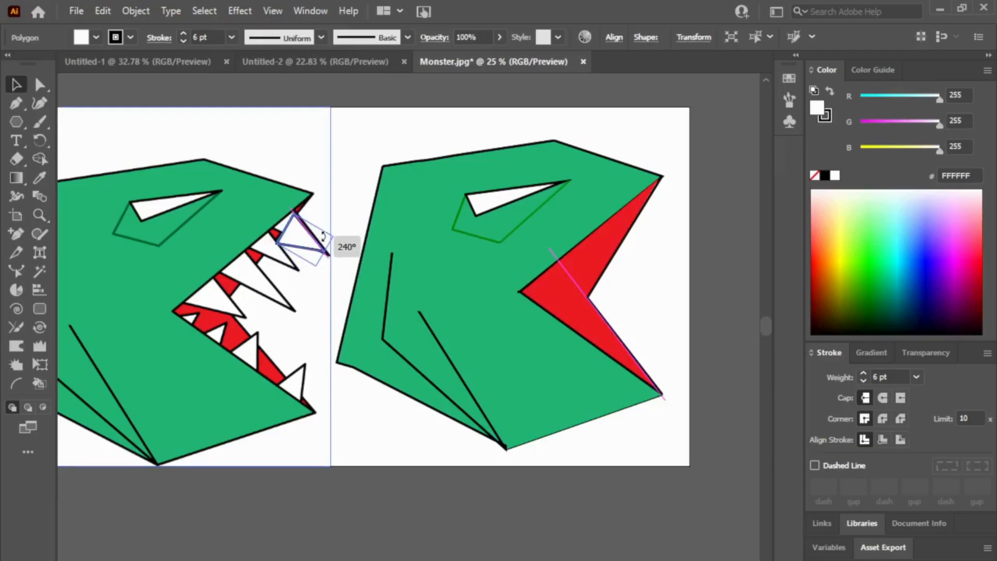
{"action": "mouse_move", "coordinate": [323, 237]}
{"action": "left_mouse_down"}
{"action": "mouse_move", "coordinate": [299, 237]}
{"action": "mouse_move", "coordinate": [299, 250]}
{"action": "mouse_move", "coordinate": [335, 237]}
{"action": "mouse_move", "coordinate": [278, 216]}
{"action": "mouse_move", "coordinate": [317, 216]}
{"action": "mouse_move", "coordinate": [318, 225]}
{"action": "left_mouse_up"}
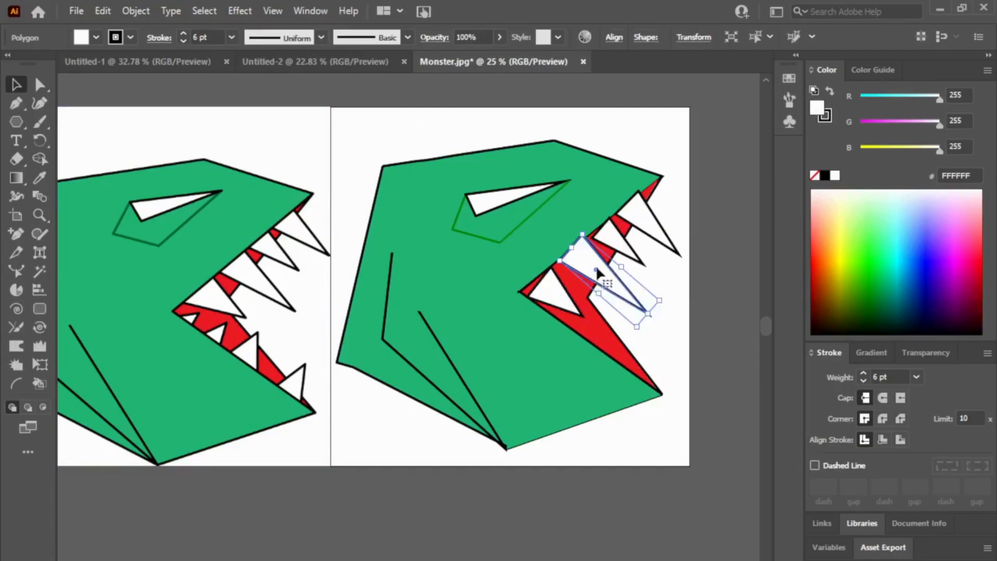
Step: Place copies of the white tooth along the new head's upper jaw, forming a row of four teeth in different sizes
{"action": "left_click_drag", "start_coordinate": [596, 269], "coordinate": [566, 263]}
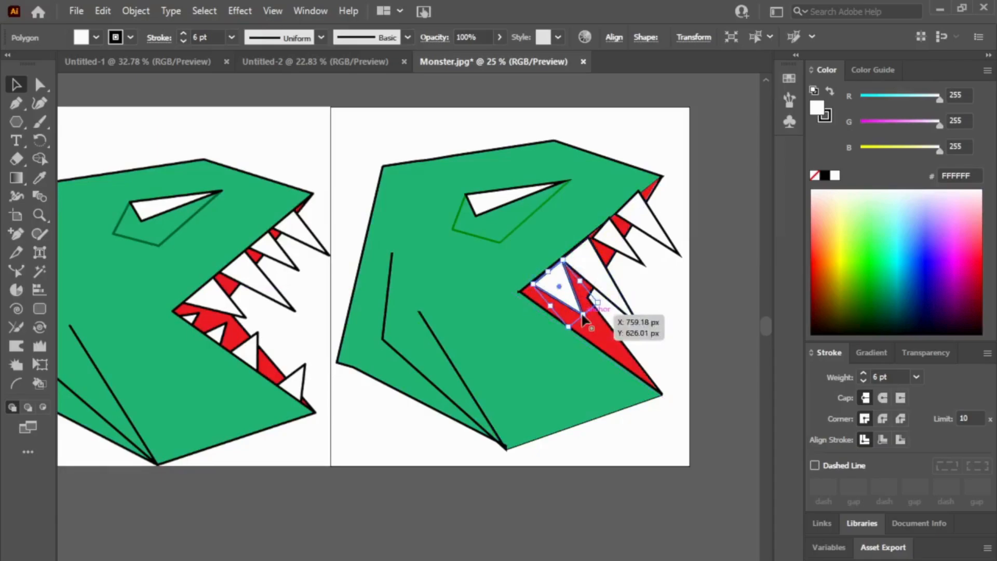
{"action": "left_click", "coordinate": [677, 330]}
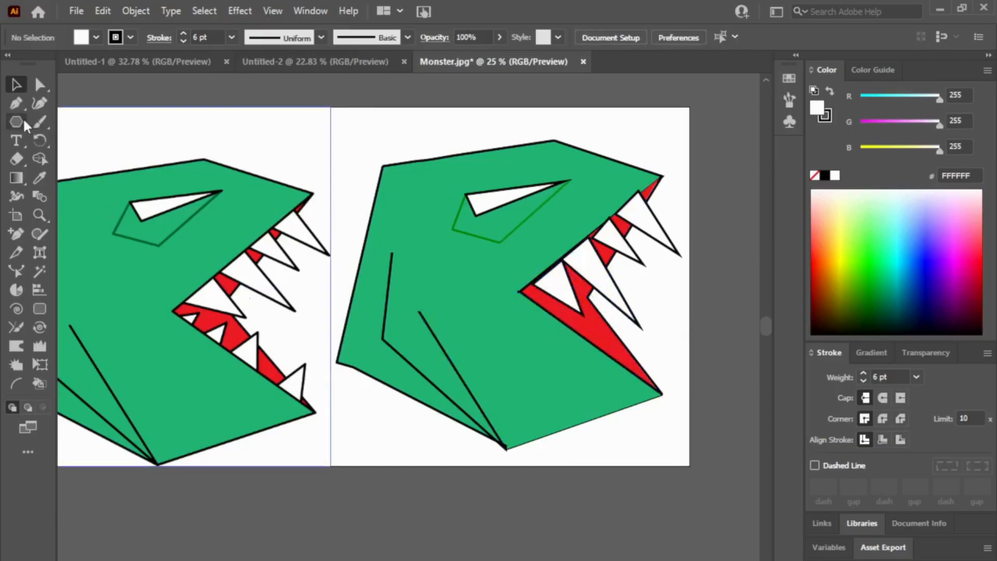
{"action": "left_click", "coordinate": [559, 297]}
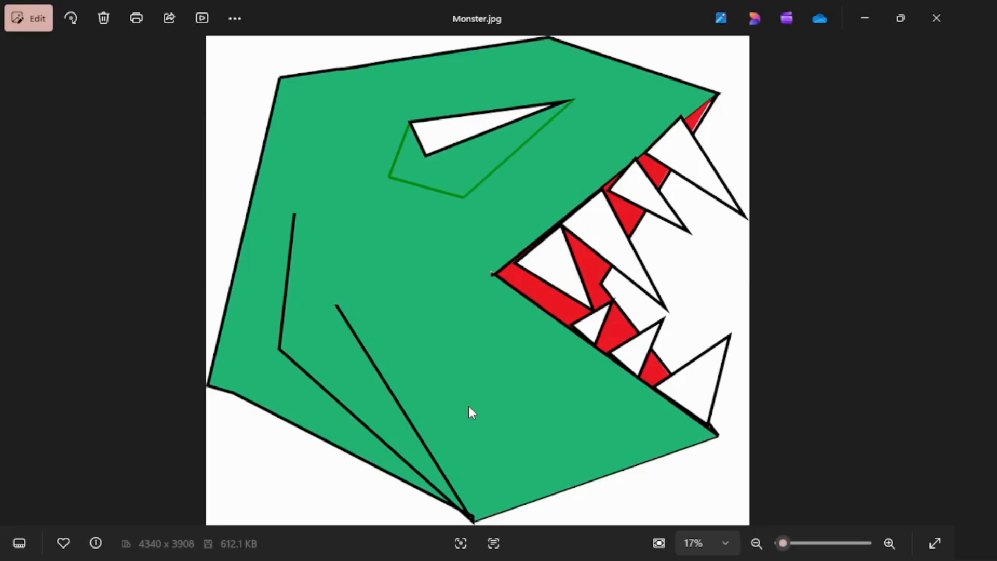
Step: View the exported Monster.jpg full screen in the photo viewer and zoom in to examine the finished mouth and teeth
{"action": "left_click", "coordinate": [937, 544]}
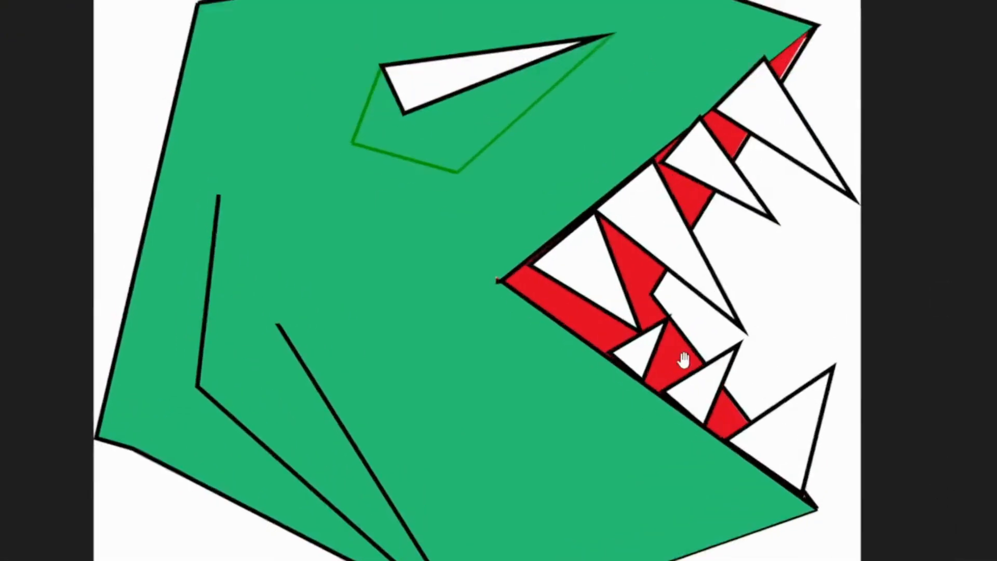
{"action": "scroll", "coordinate": [683, 360], "scroll_direction": "up", "scroll_amount": 4}
{"action": "scroll", "coordinate": [301, 414], "scroll_direction": "down", "scroll_amount": 3}
{"action": "scroll", "coordinate": [396, 423], "scroll_direction": "up", "scroll_amount": 4}
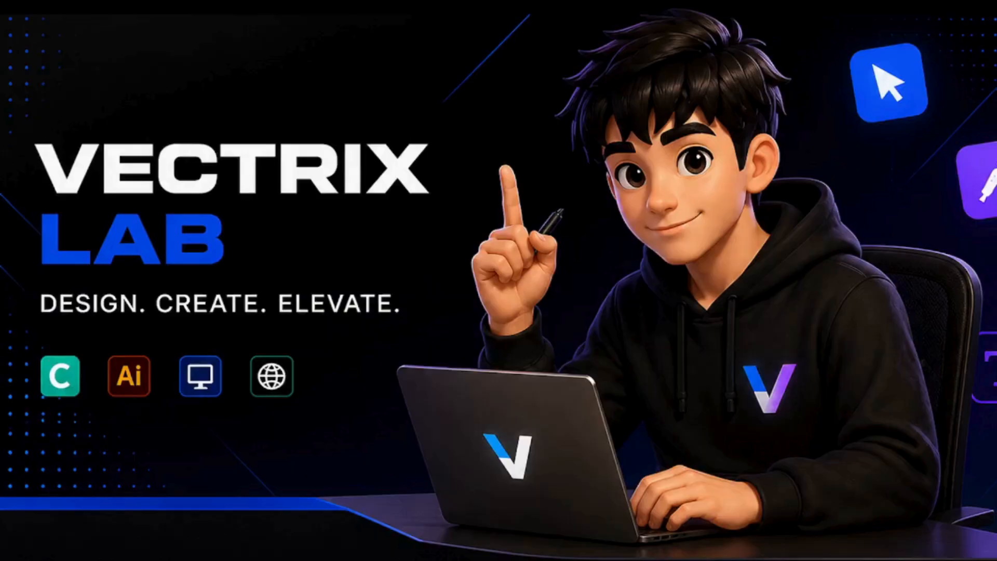